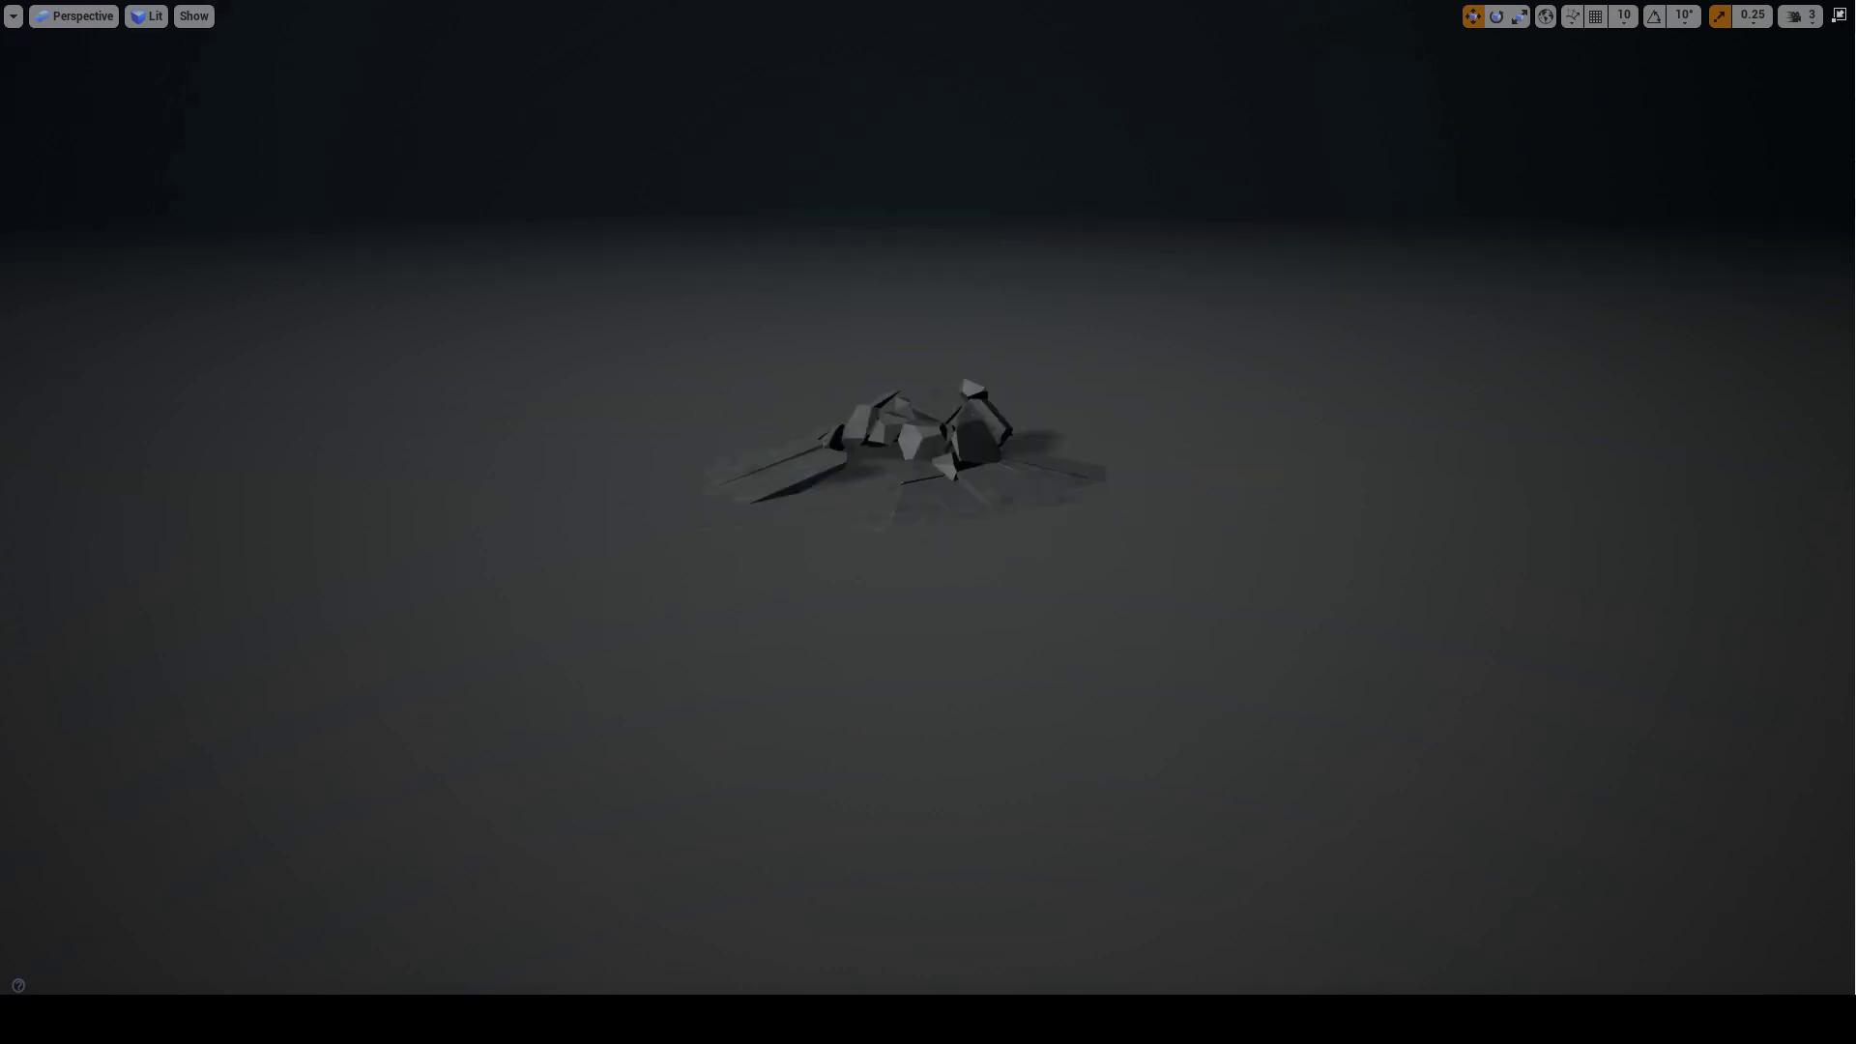
Raise the GroundOpenning fracture disc with the Z gizmo, then lower it back below the floor
left_click(874, 429)
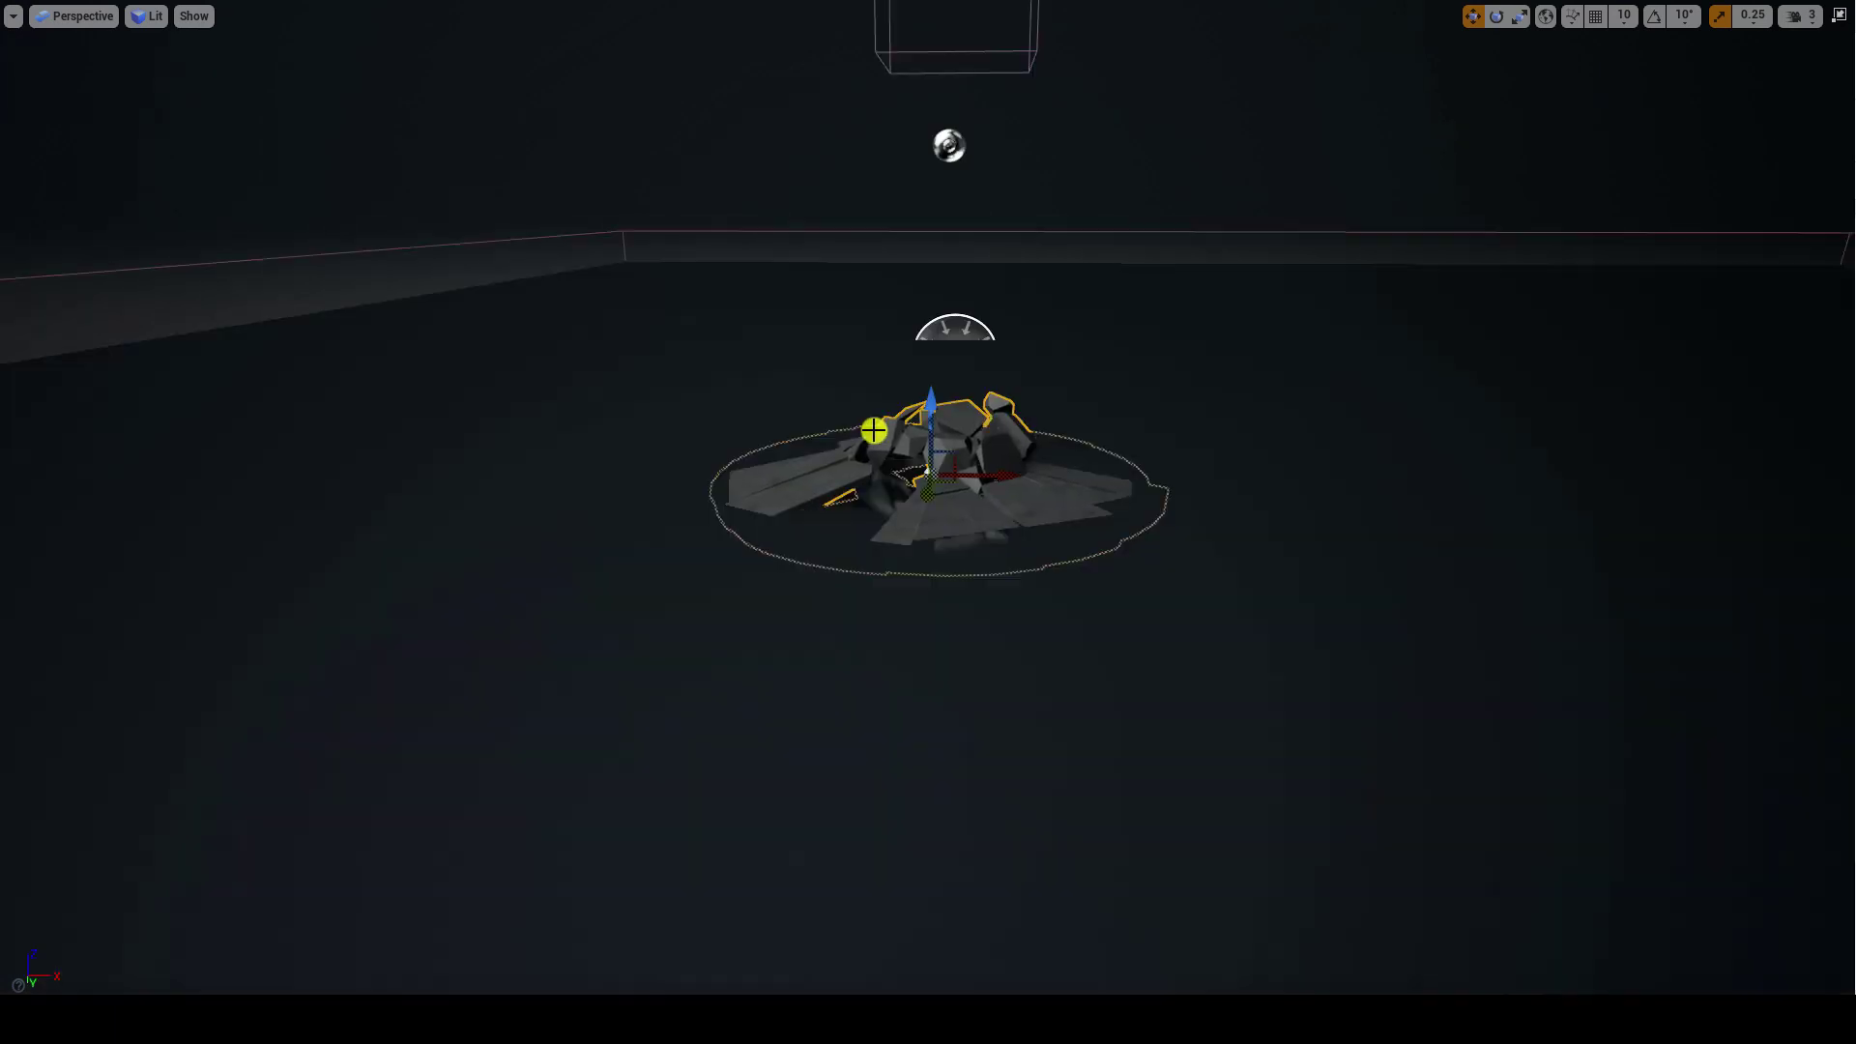
left_click_drag(929, 412, 1102, 334)
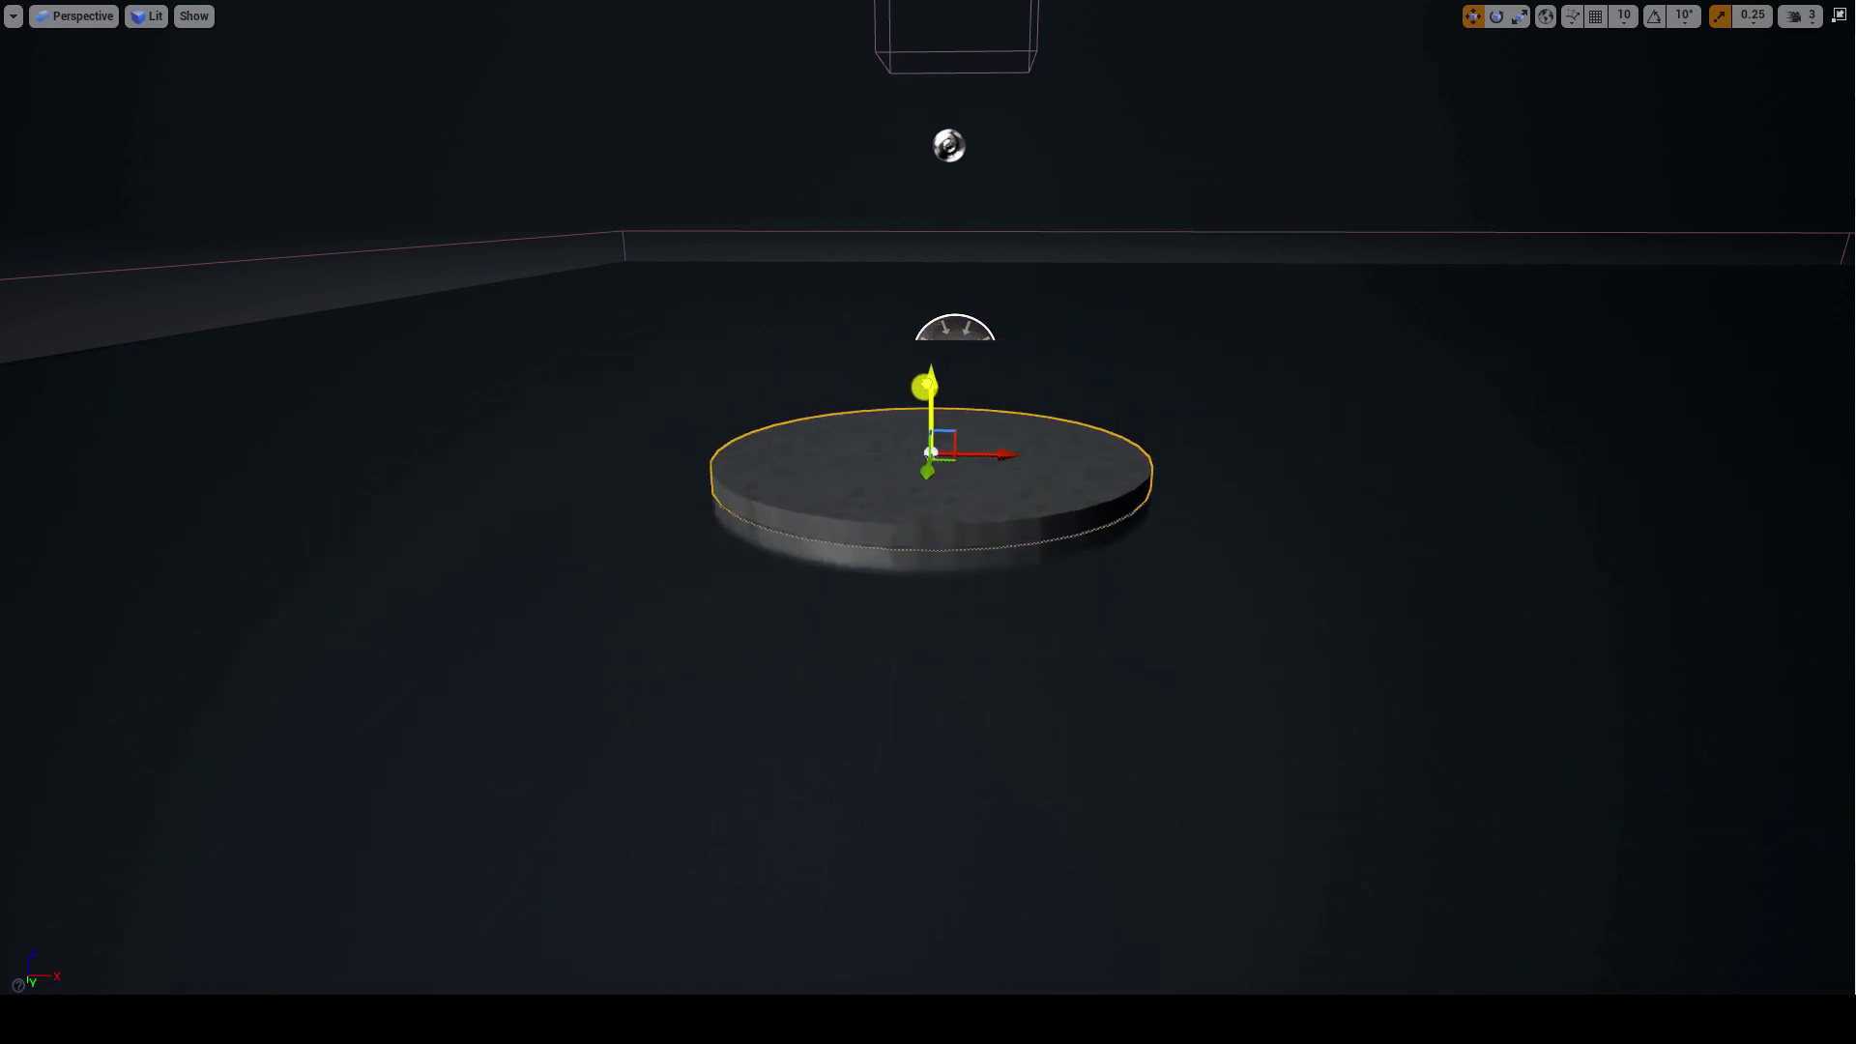
left_click_drag(925, 387, 916, 411)
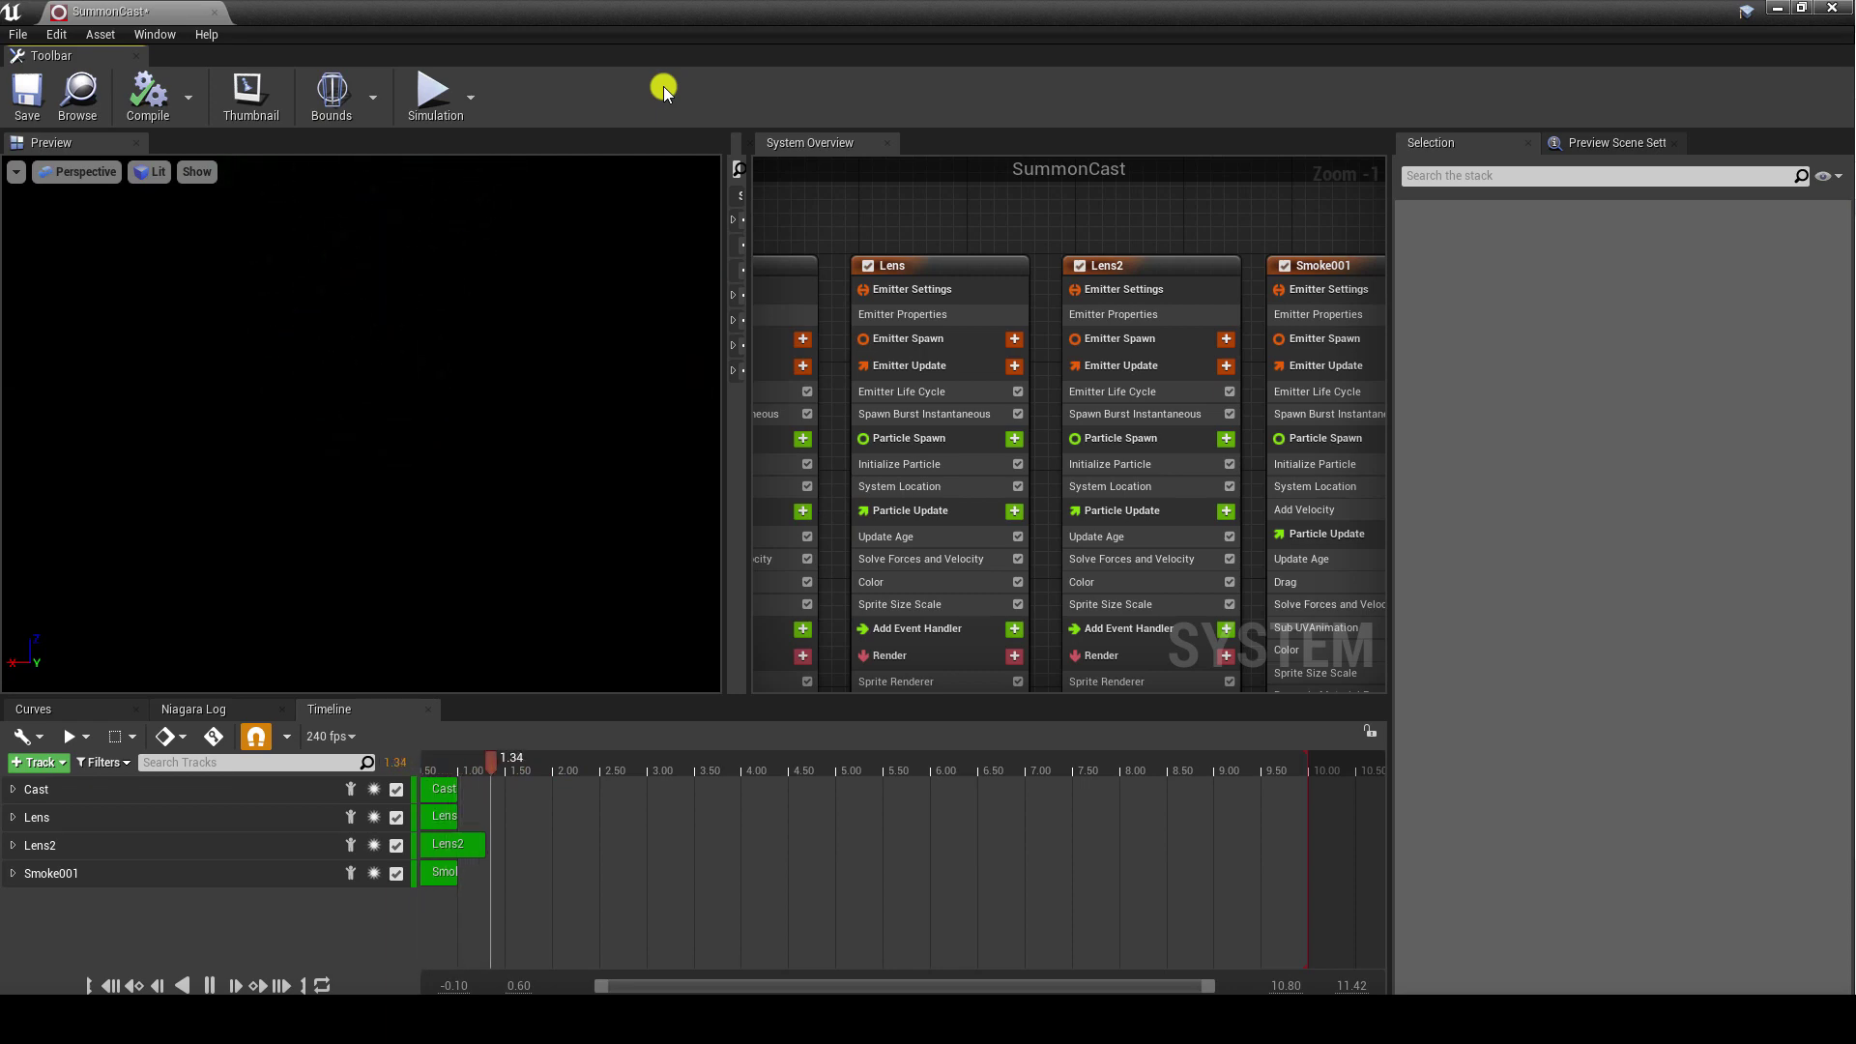
Disable the Smoke001, Lens2 and Lens emitters in the SummonCast Timeline
left_click(396, 873)
left_click(396, 845)
left_click(392, 819)
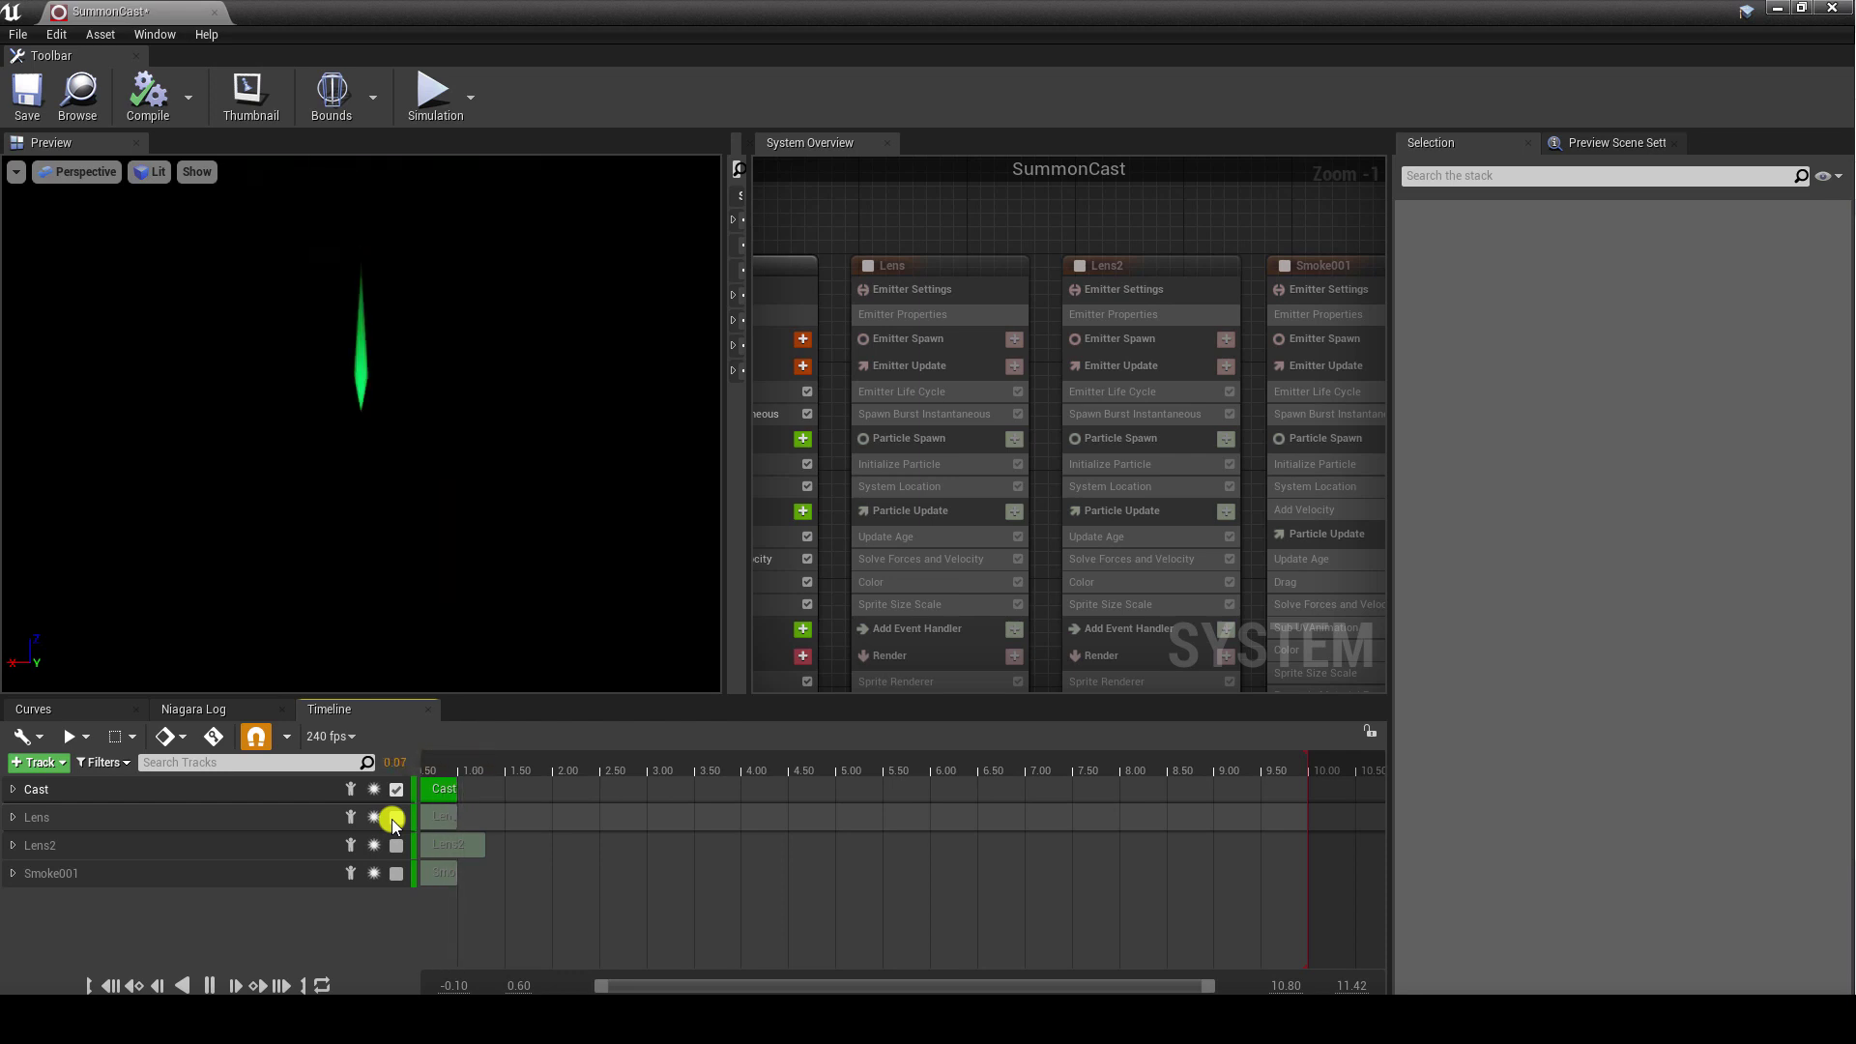
Re-enable the Lens, Lens2 and Smoke001 emitters of SummonCast
left_click(396, 818)
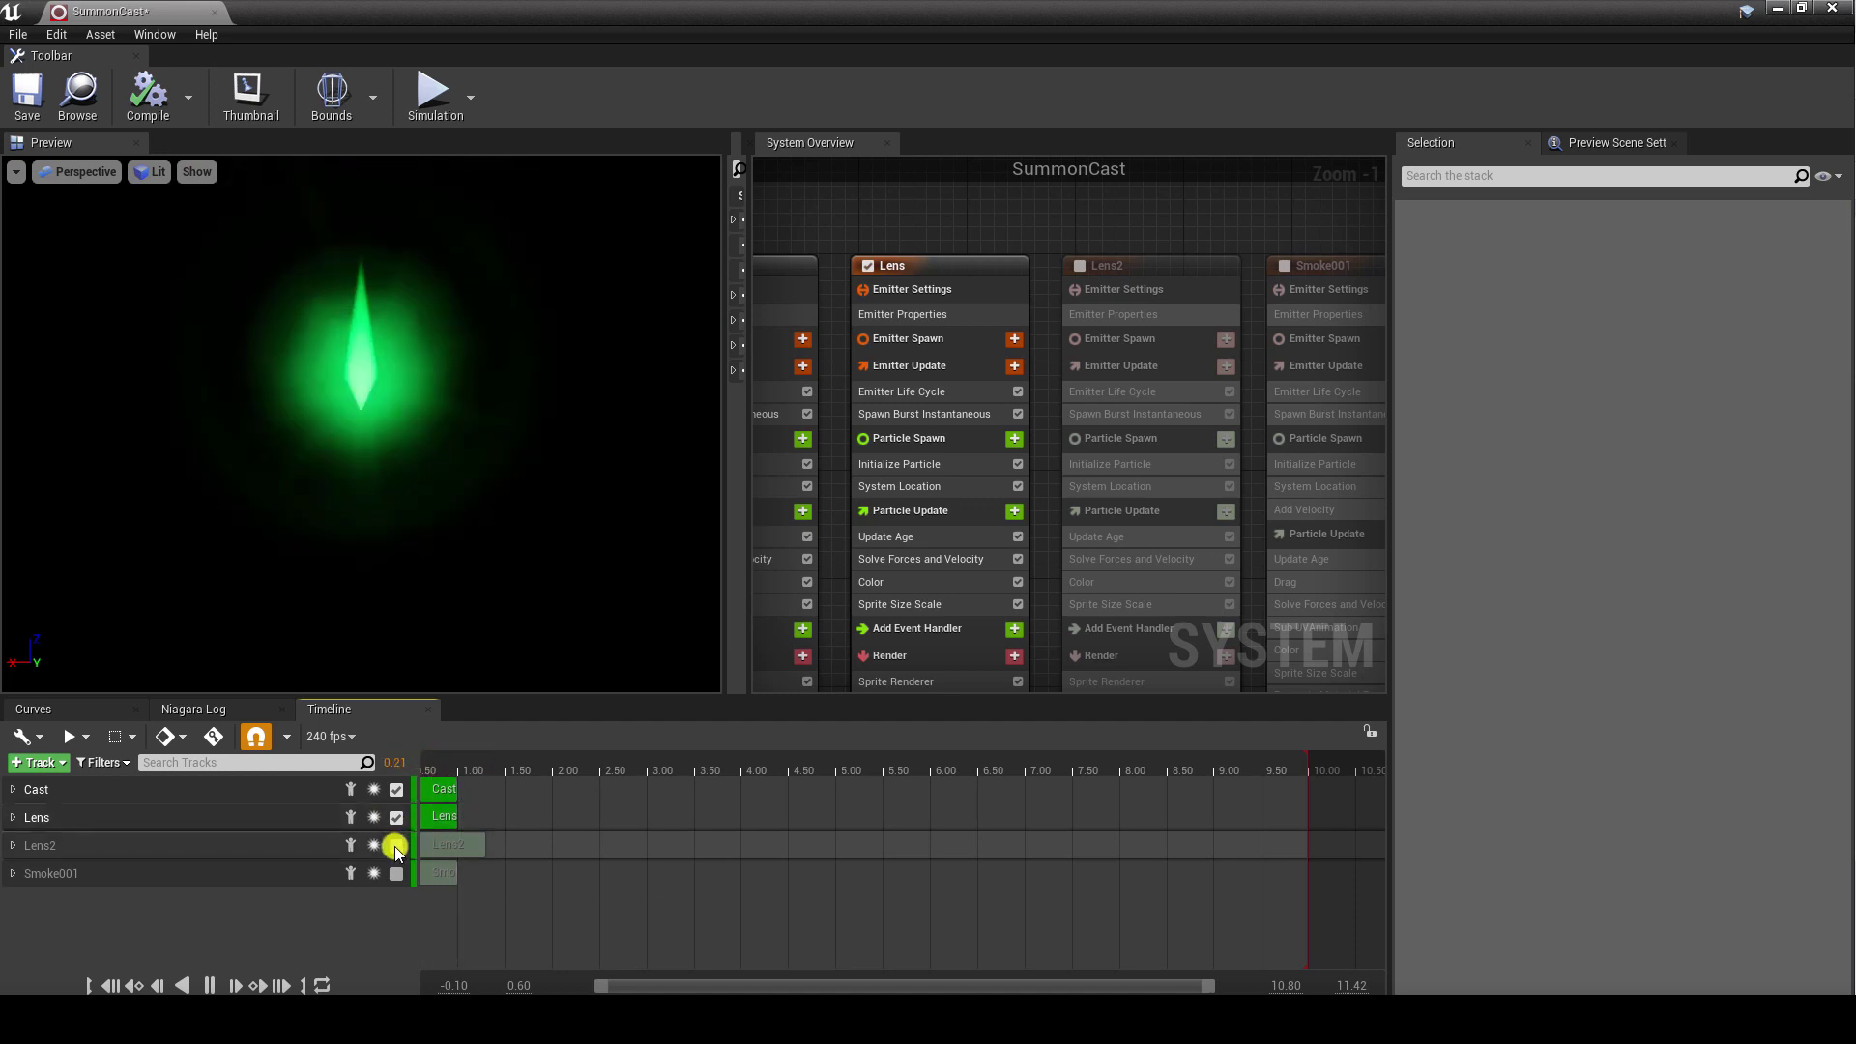
left_click(395, 846)
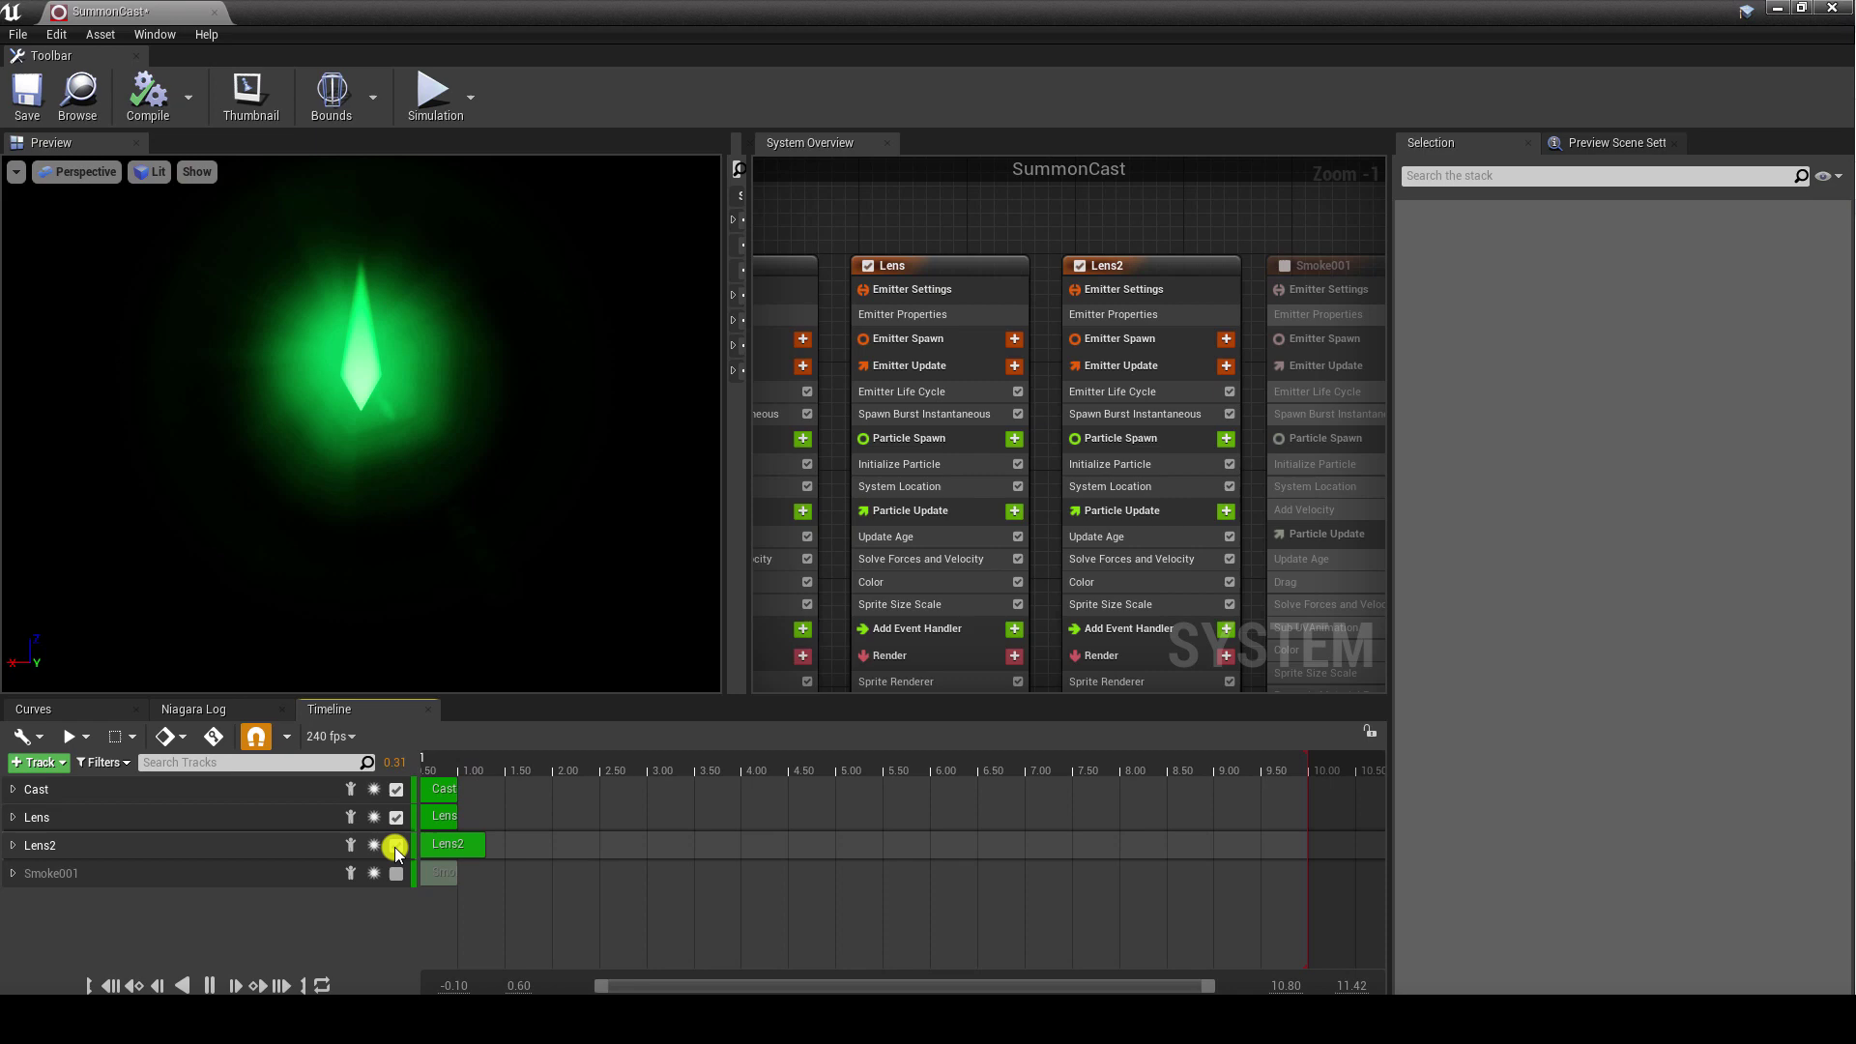
left_click(397, 872)
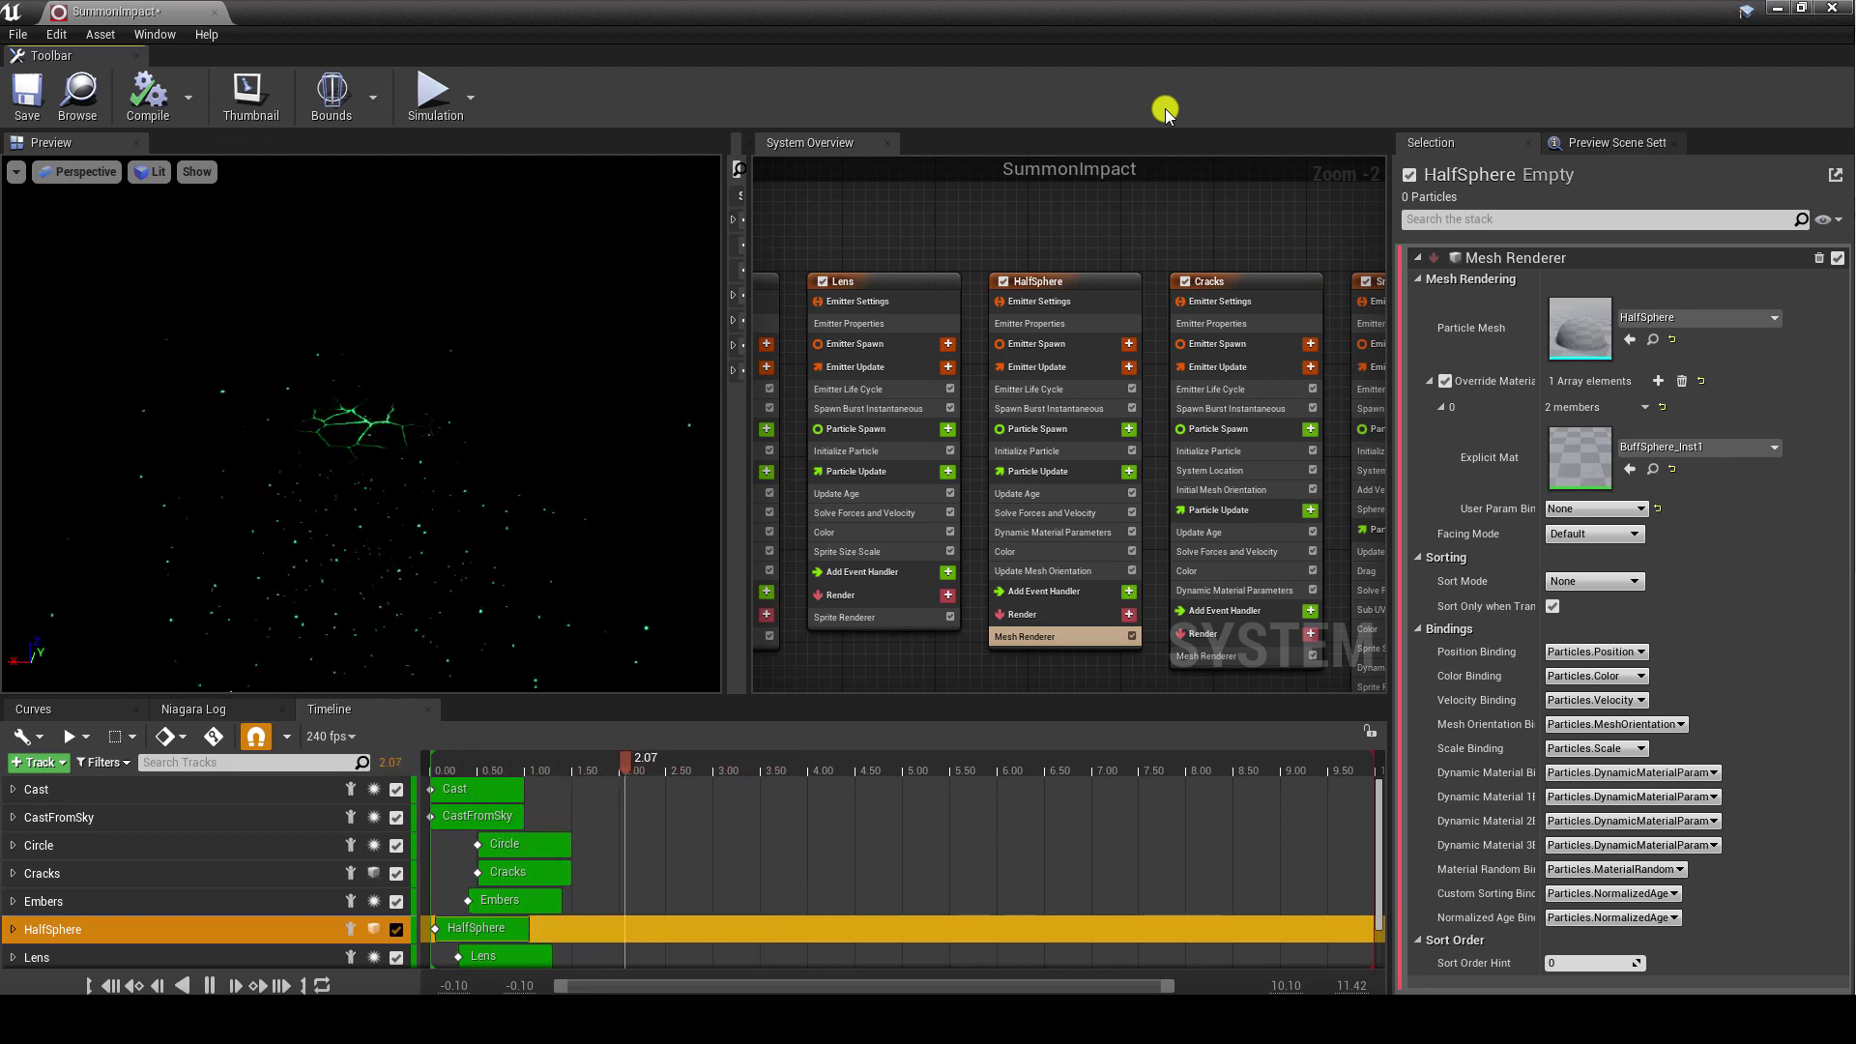
Disable the Lens, Circle, Cracks, Smoke and HalfSphere emitters, keeping CastFromSky enabled
left_click(398, 957)
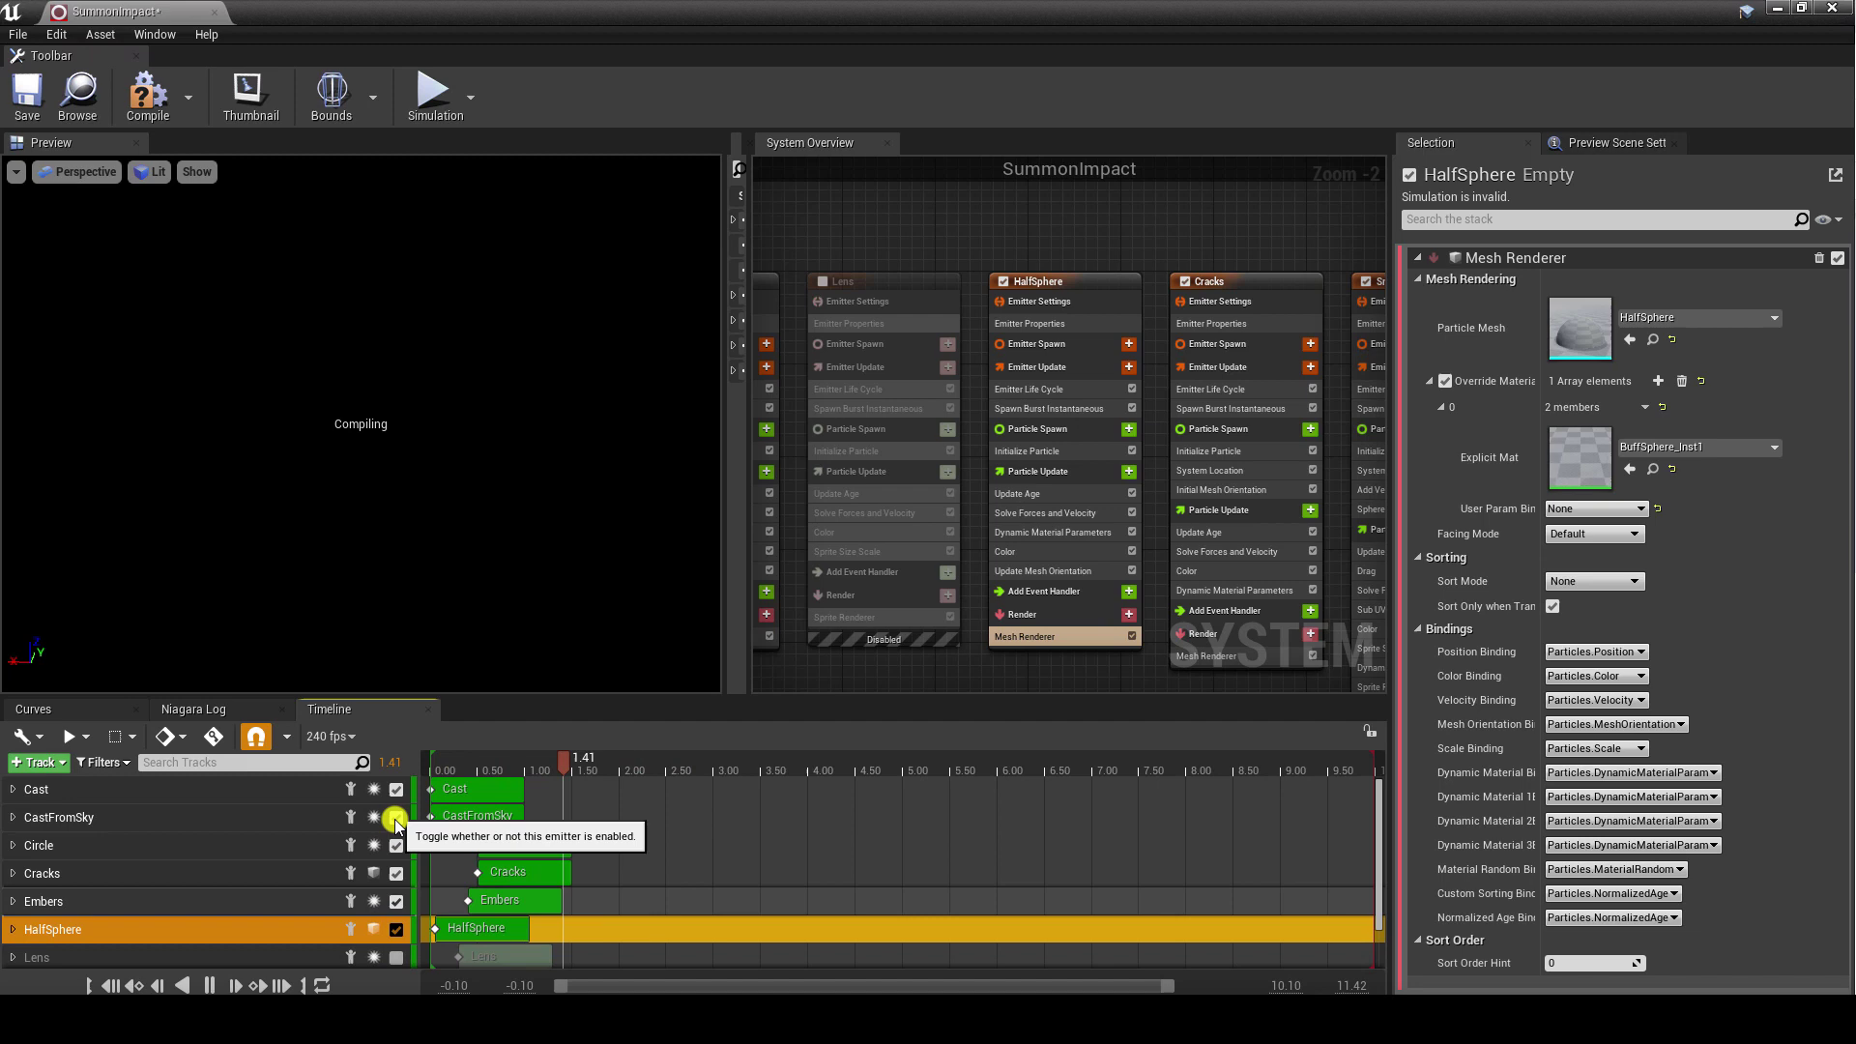
left_click(390, 845)
scroll(391, 851, "down", 1)
left_click(397, 815)
left_click(397, 843)
left_click(396, 928)
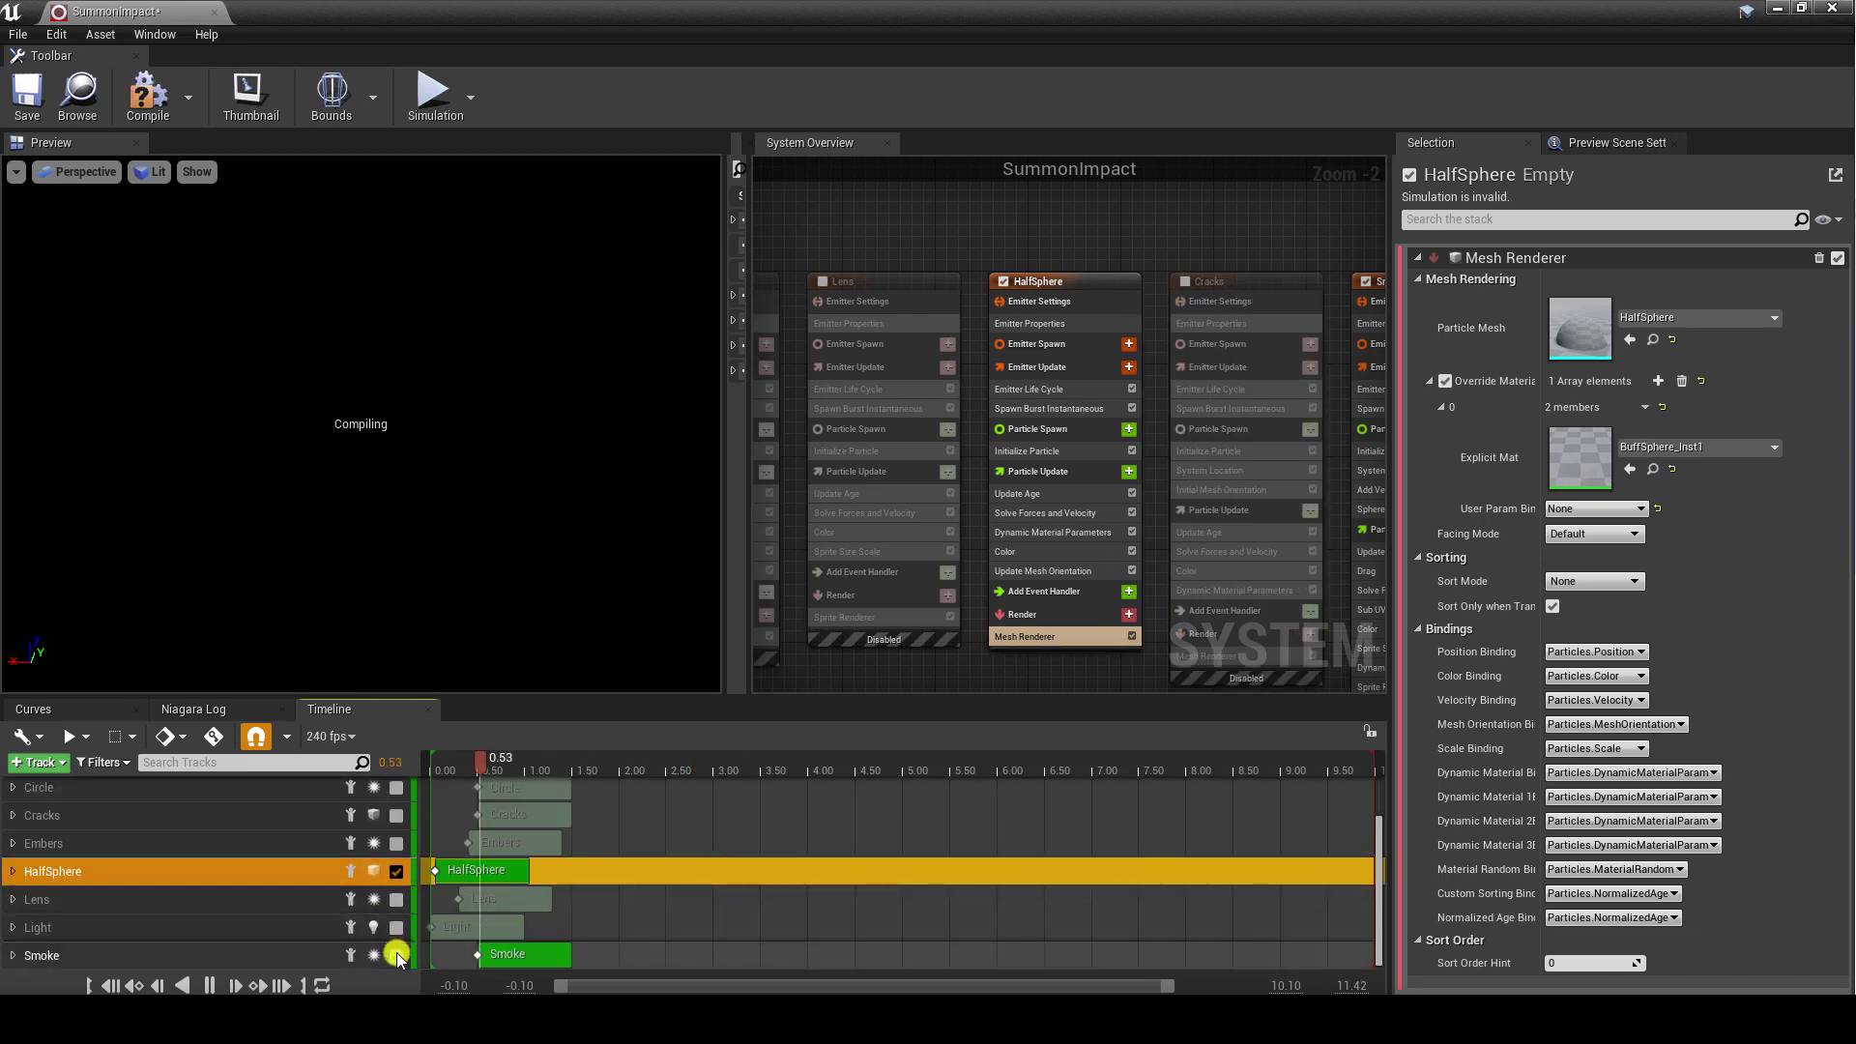
left_click(397, 871)
scroll(377, 860, "up", 1)
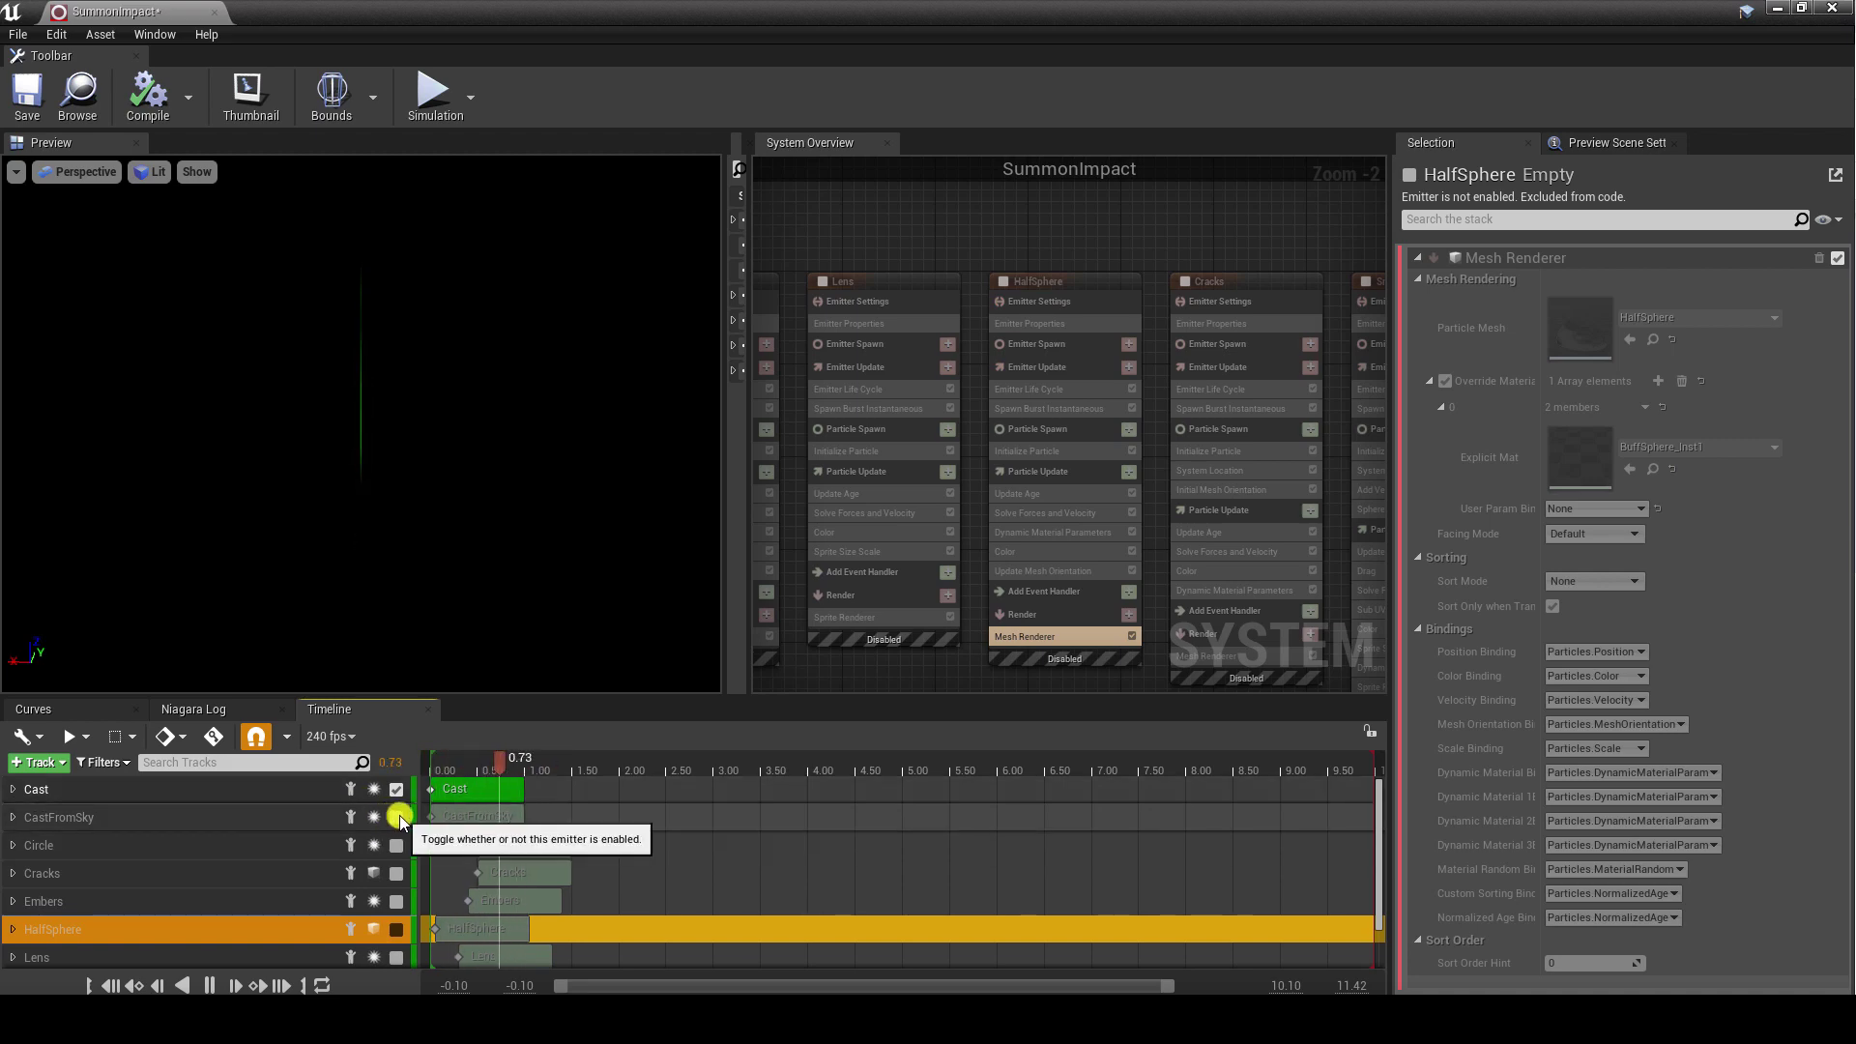
left_click(397, 817)
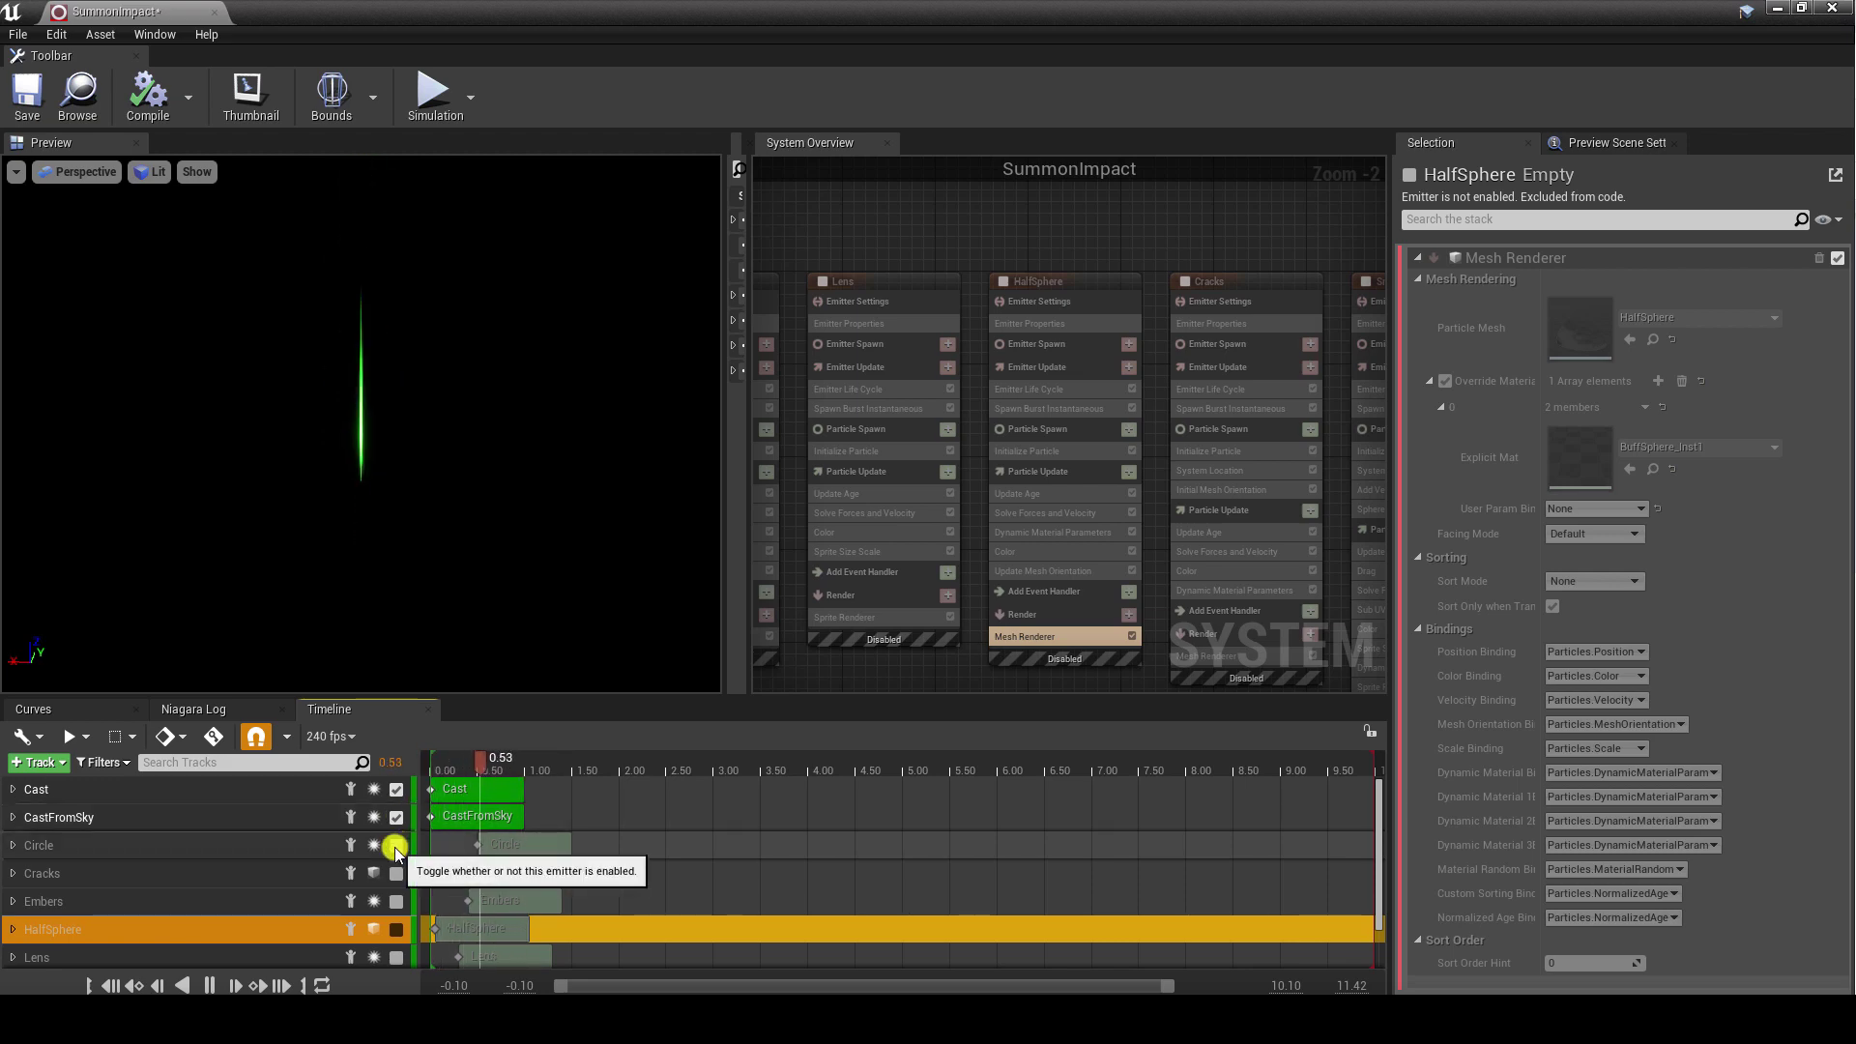
Turn the Circle, Cracks, Embers and HalfSphere emitters back on in the Timeline
left_click(394, 847)
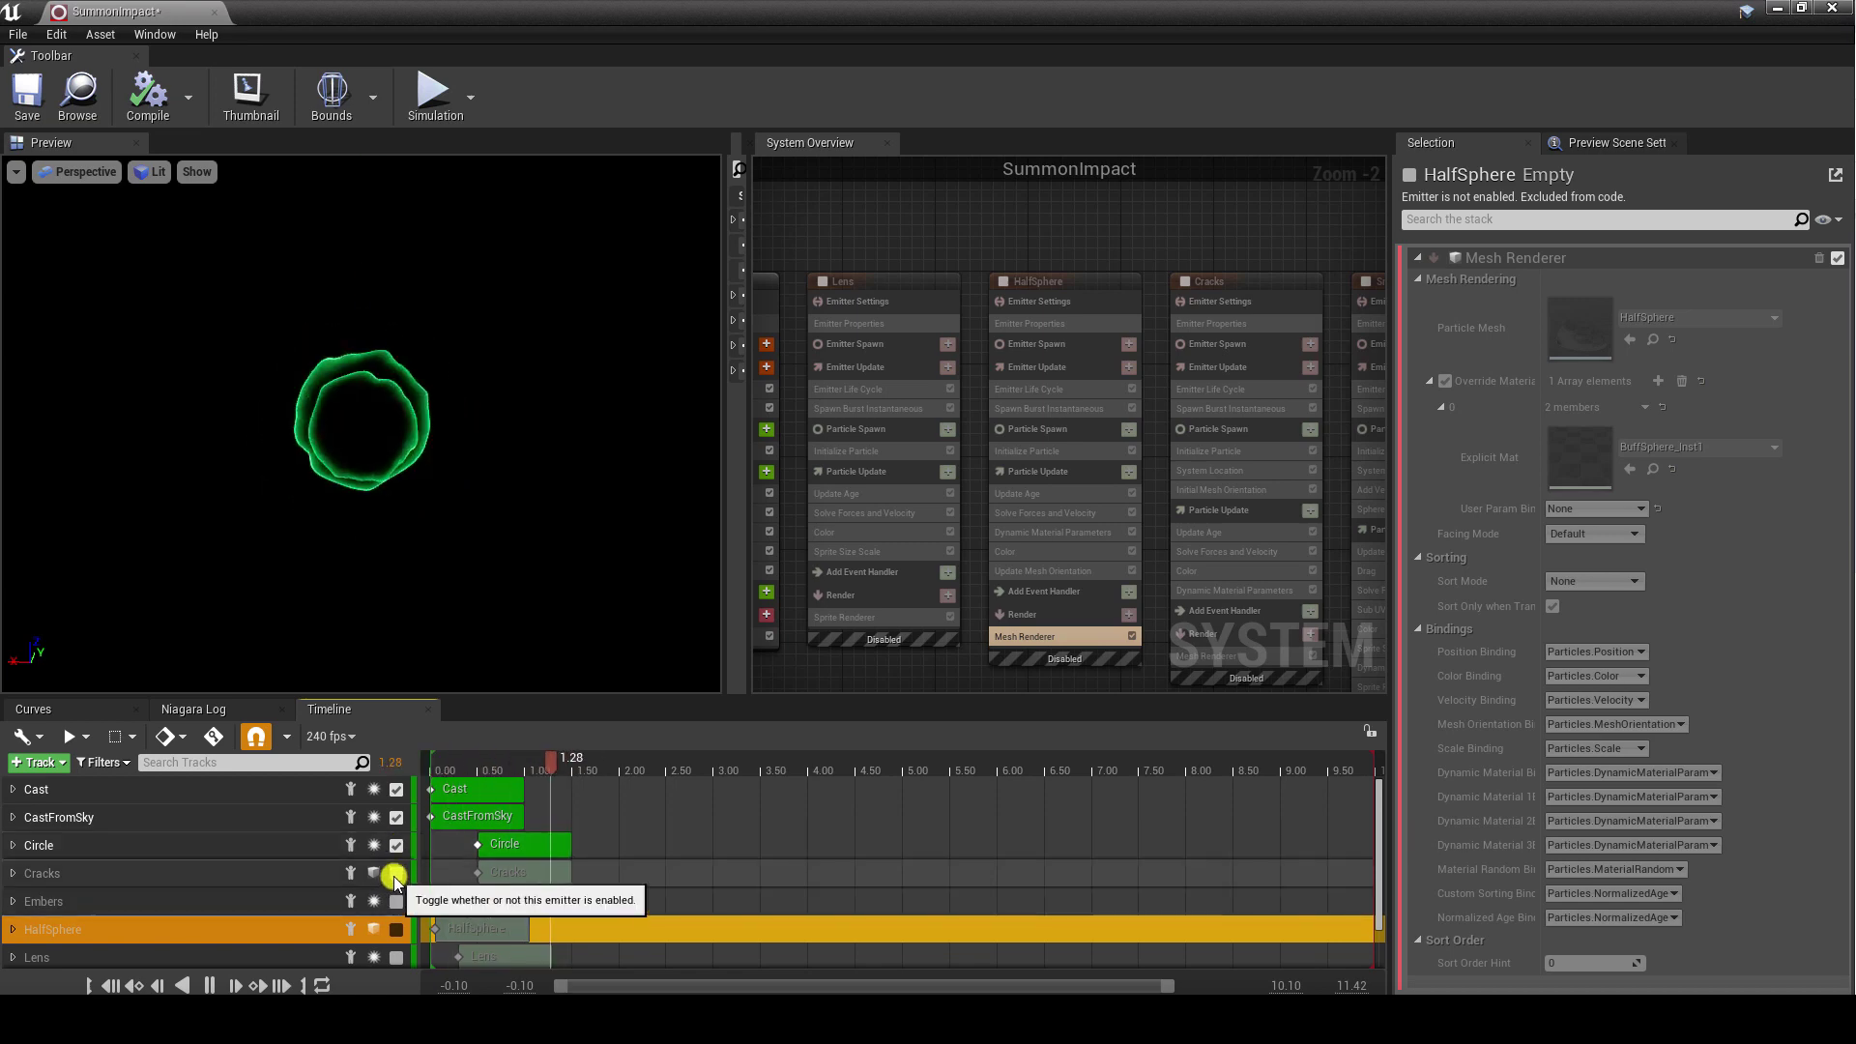
left_click(396, 874)
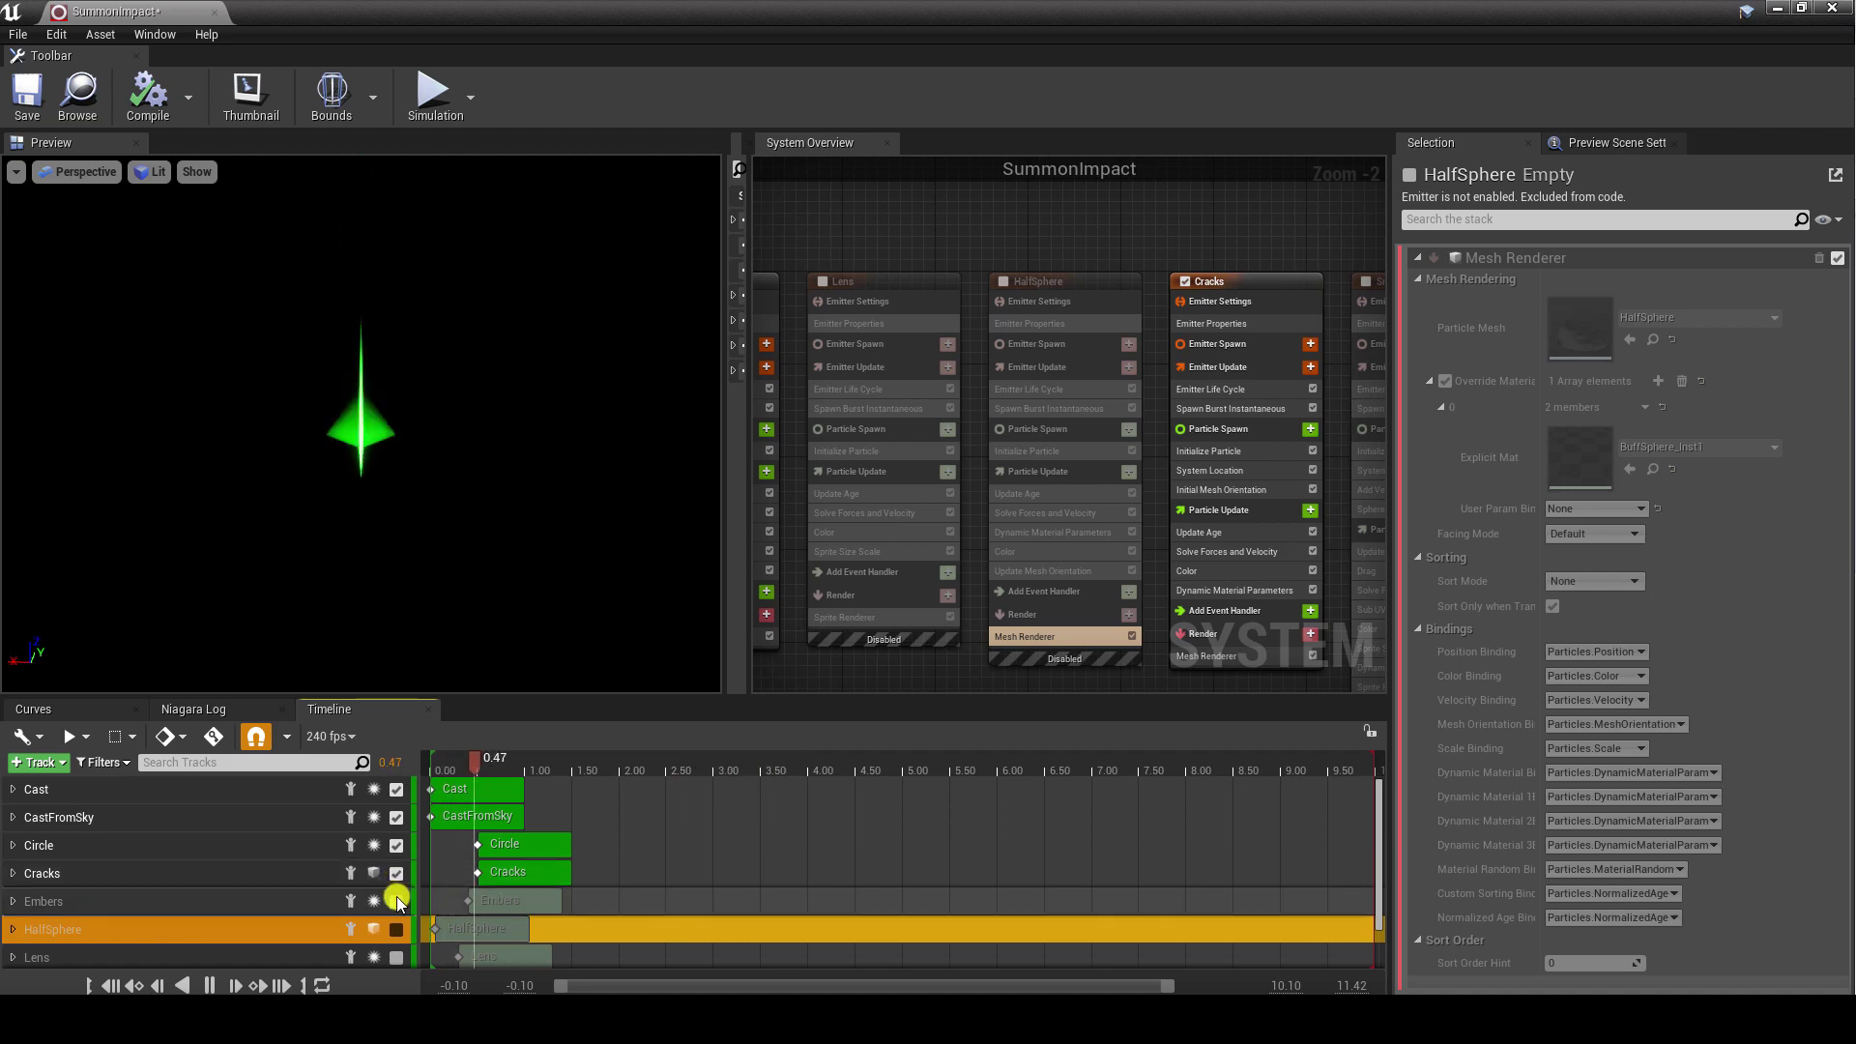
left_click(396, 902)
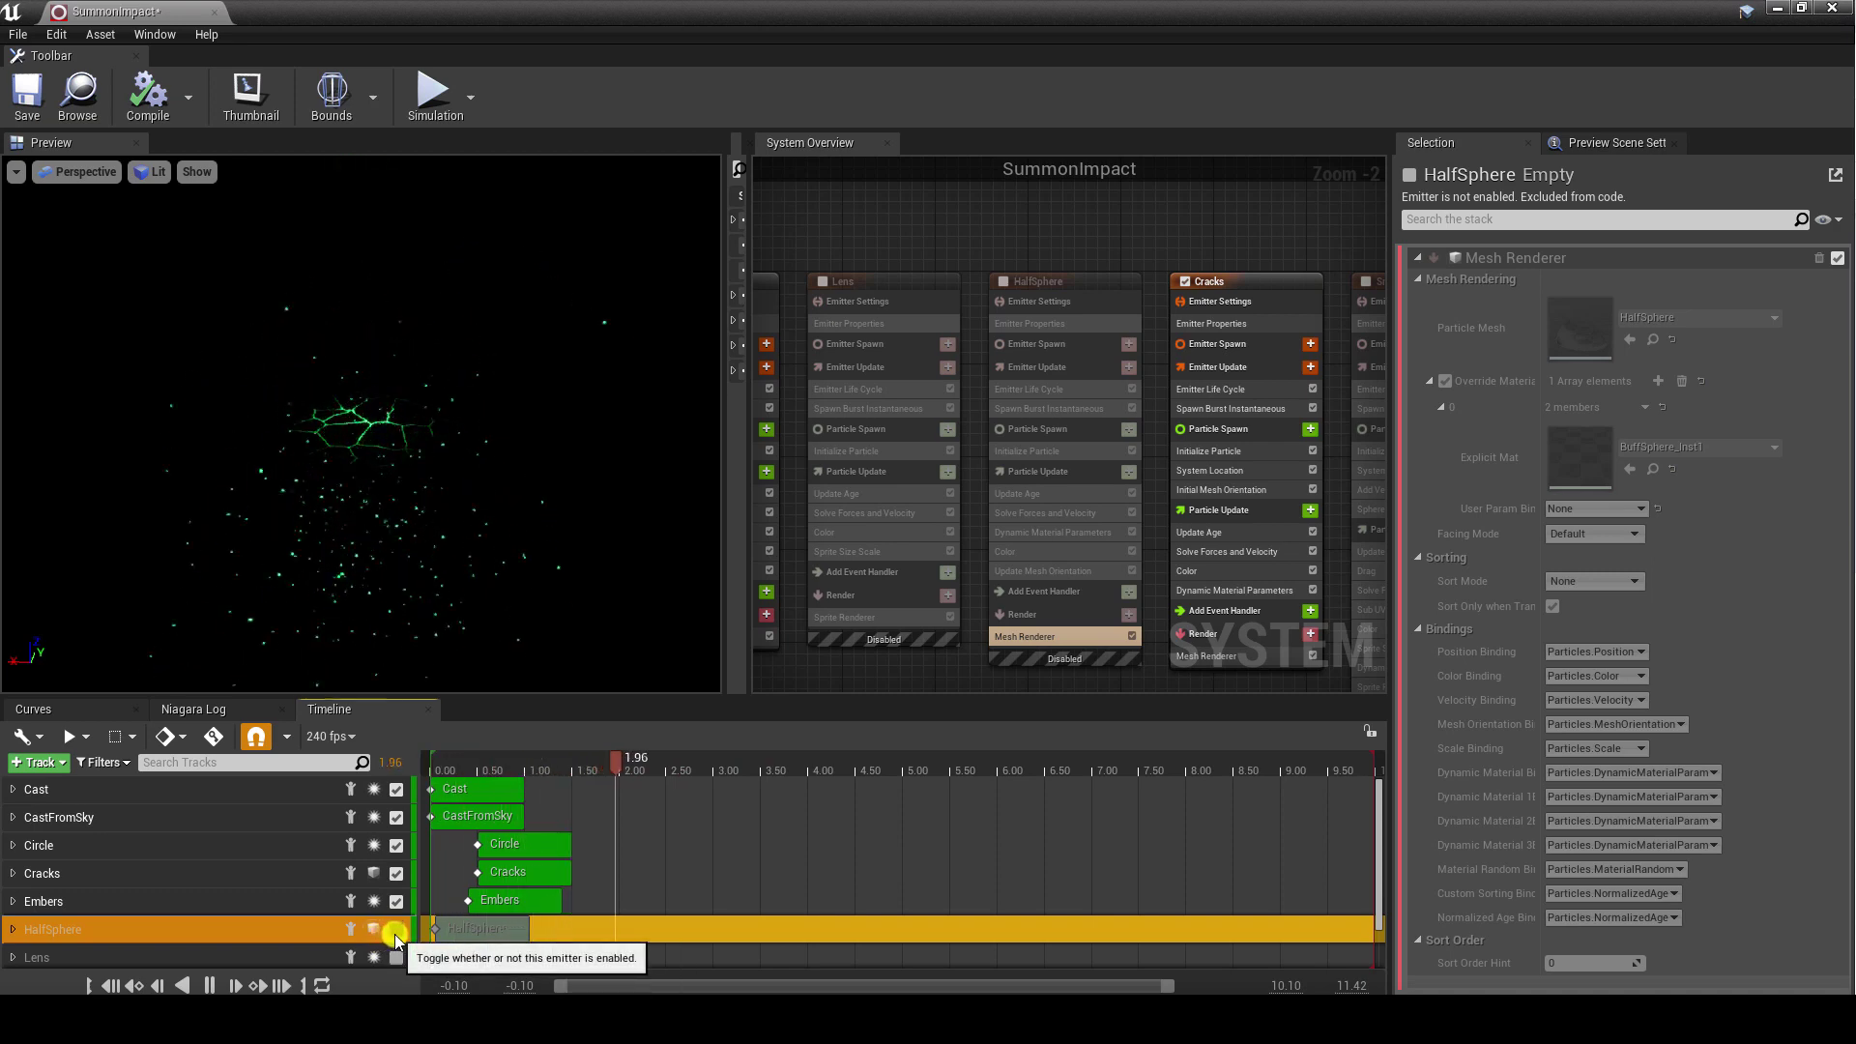
left_click(396, 930)
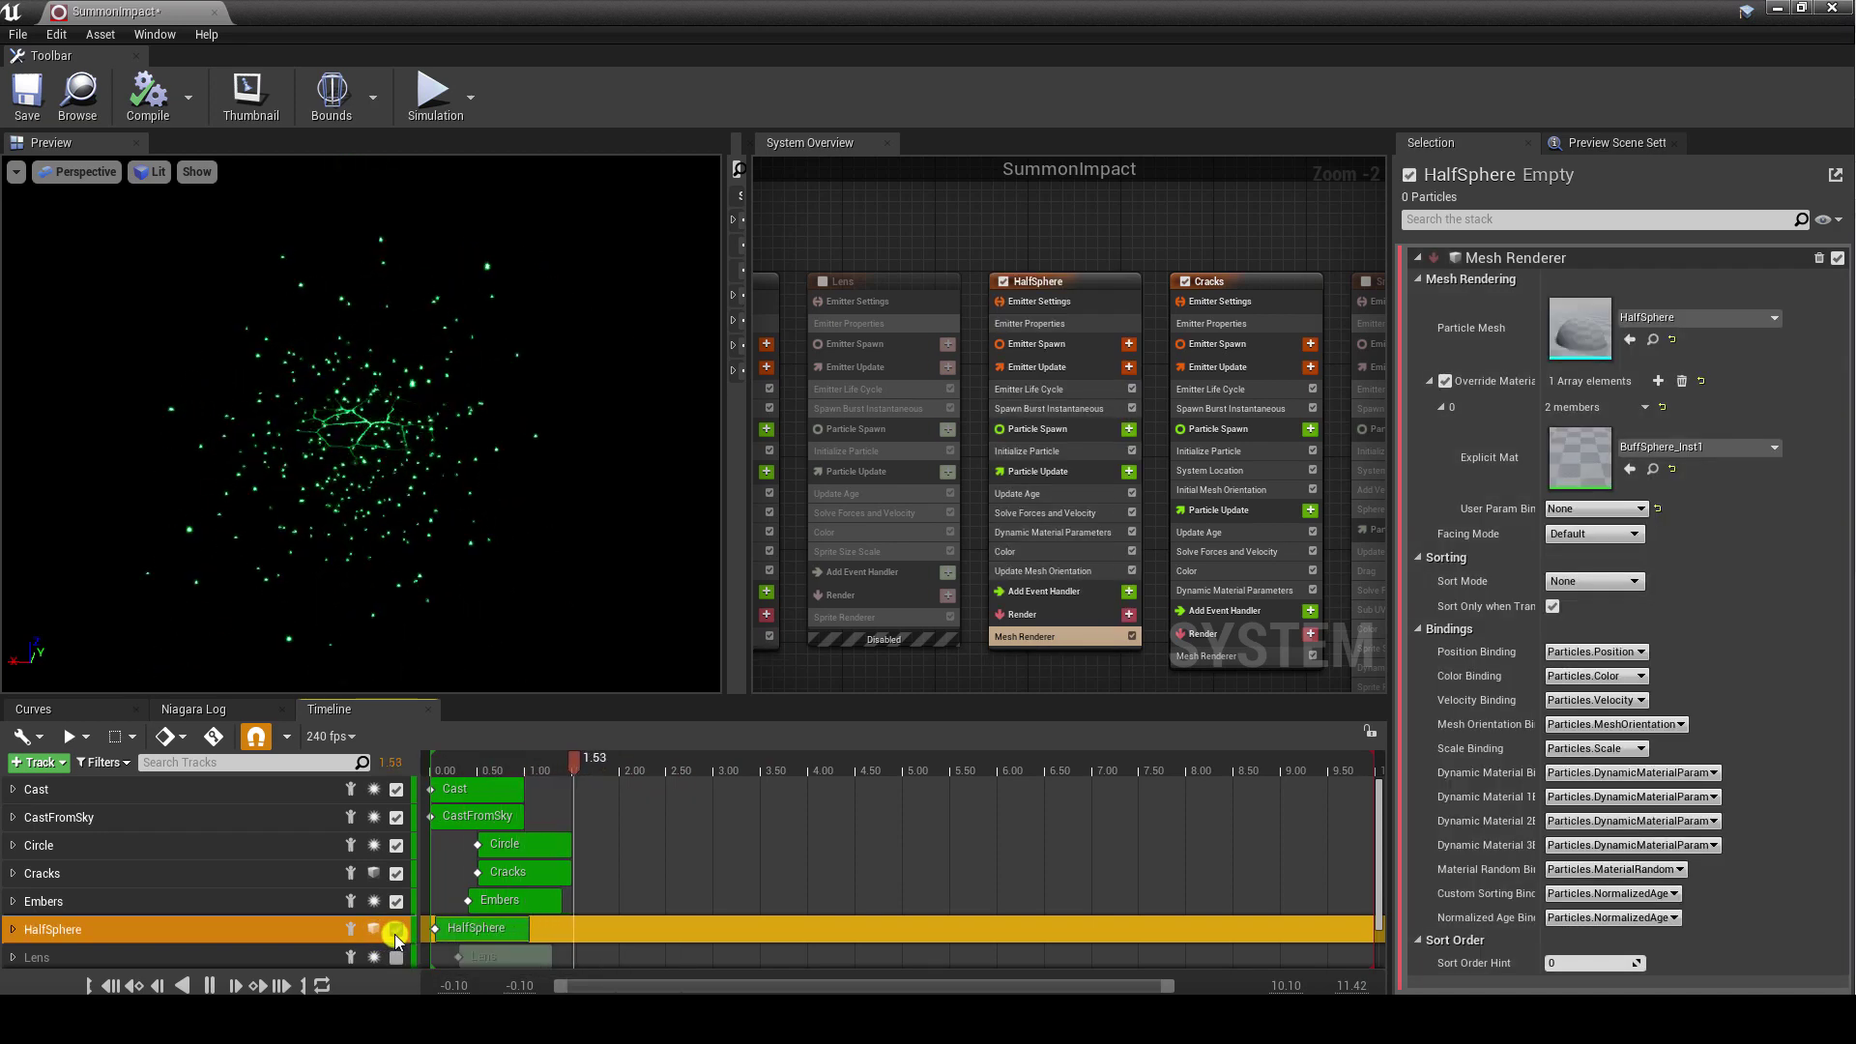
Restart the SummonImpact playback and scrub to about 0.5 s into the impact
left_click(451, 764)
left_click_drag(512, 763, 473, 775)
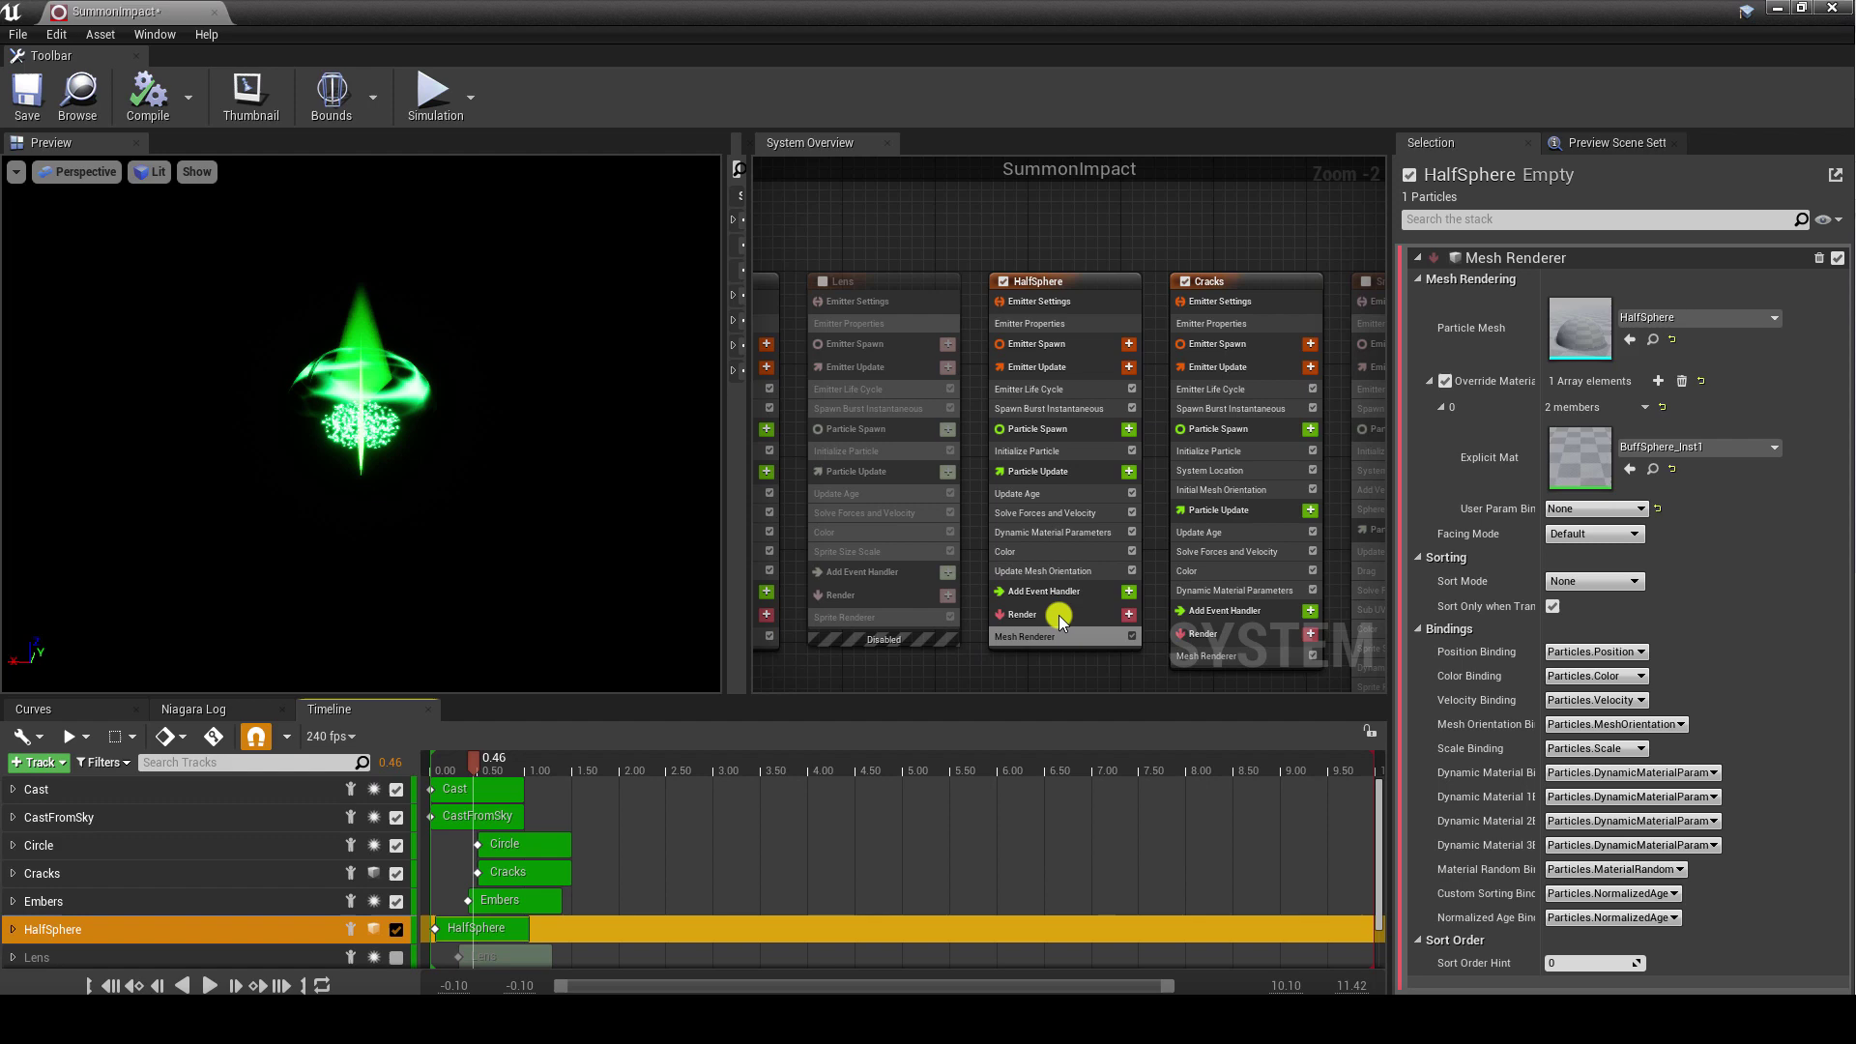
Open the HalfSphere particle mesh, view its UV channel 0 layout, then close the mesh editor
double_click(1603, 341)
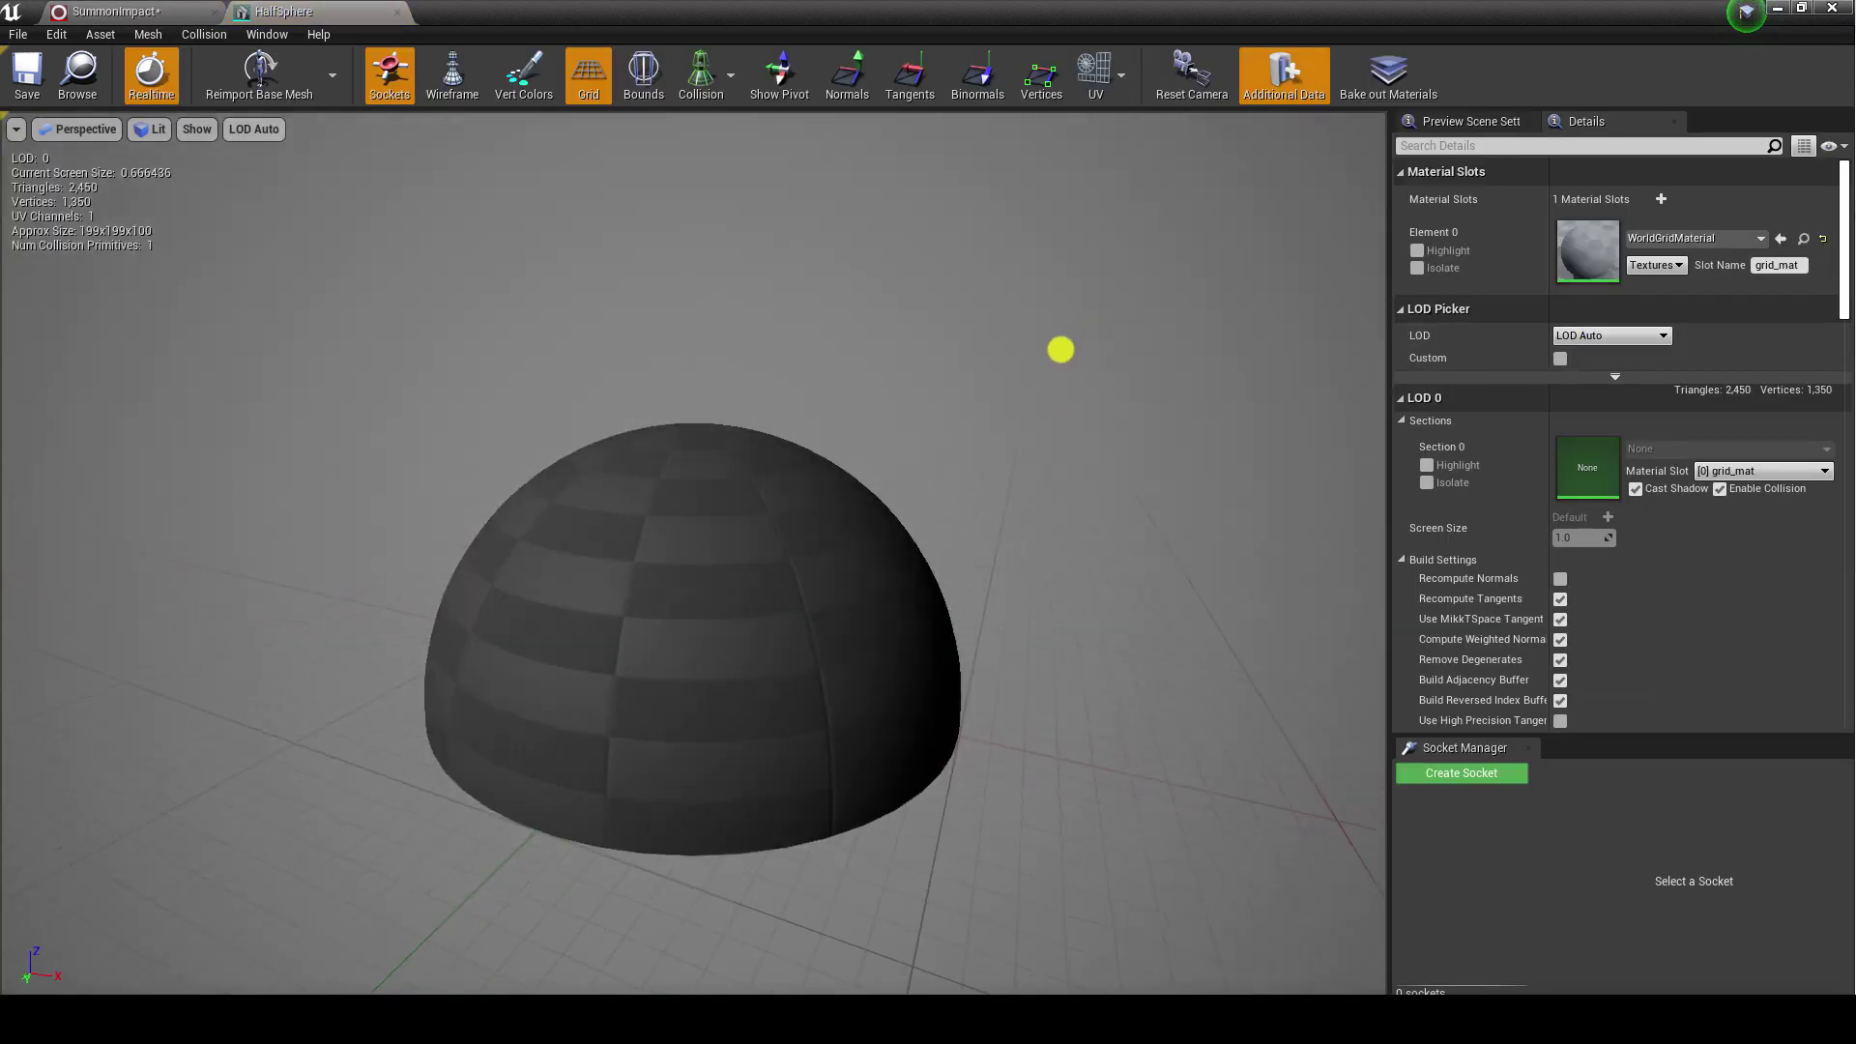
left_click(1122, 75)
left_click(1123, 135)
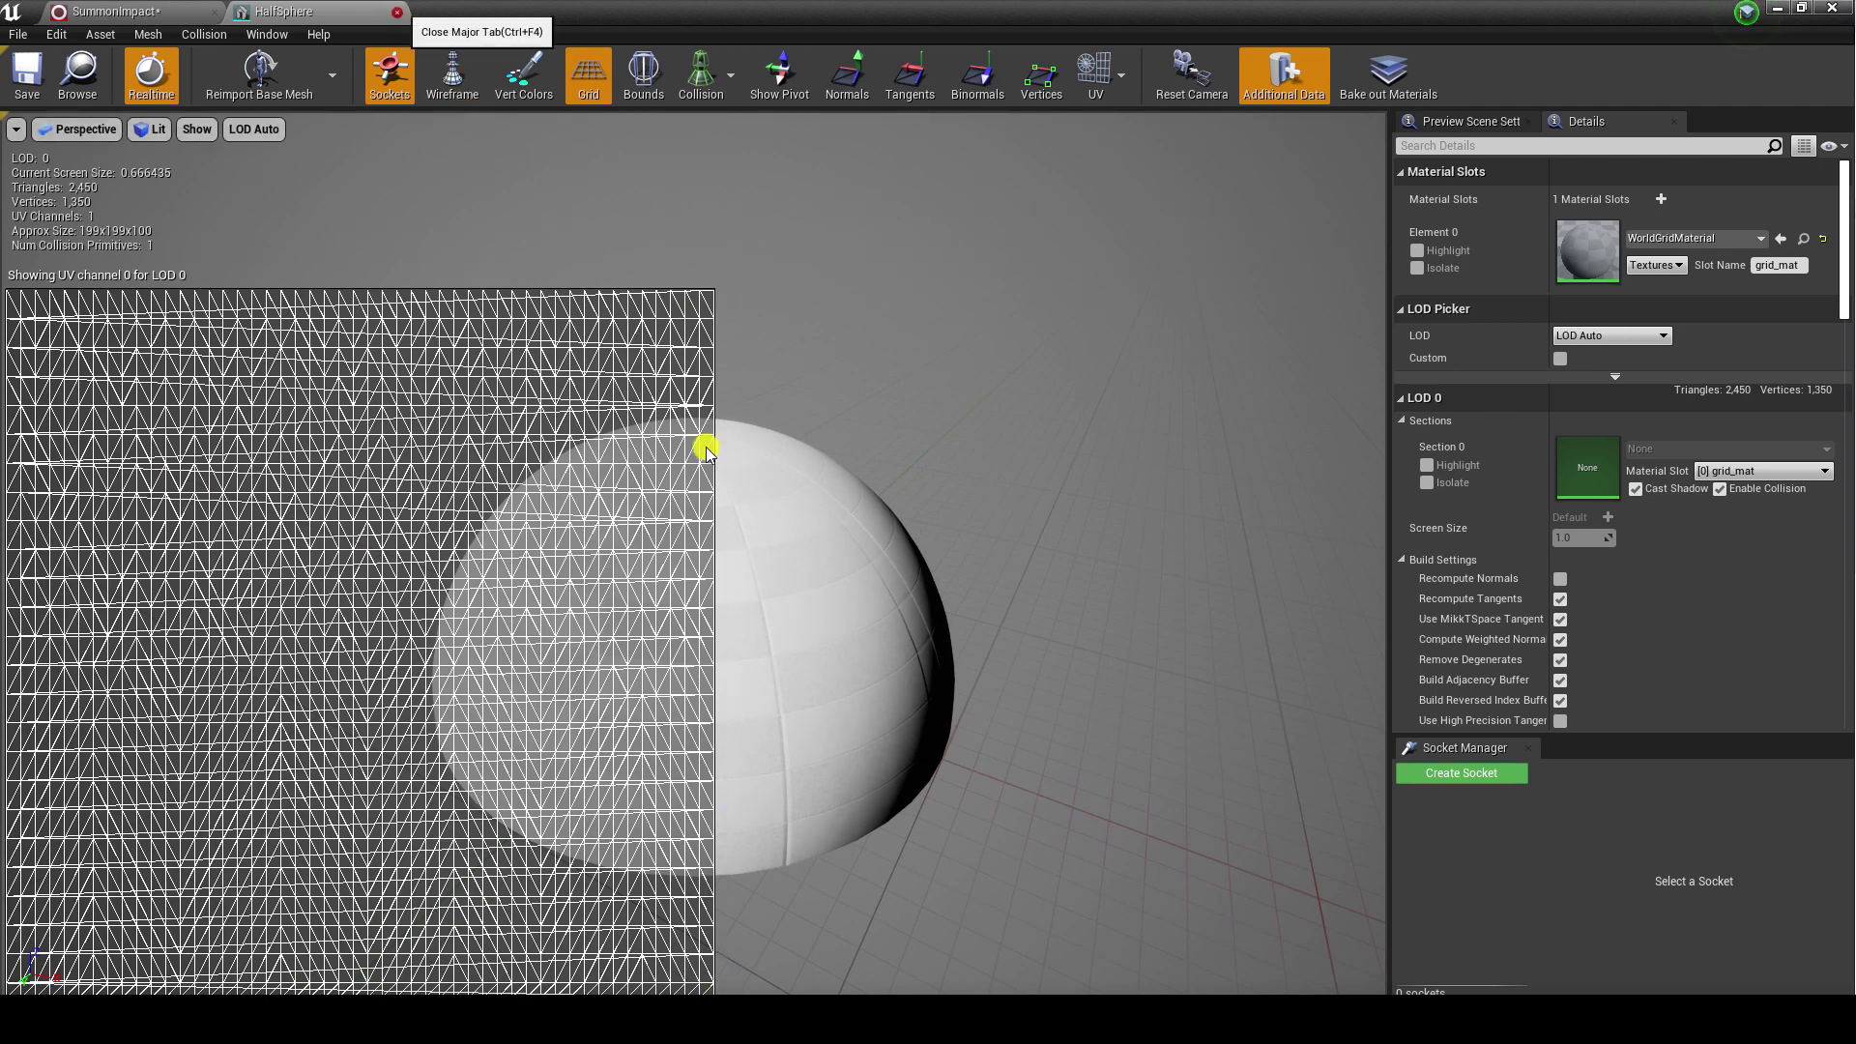
key("ctrl+F4")
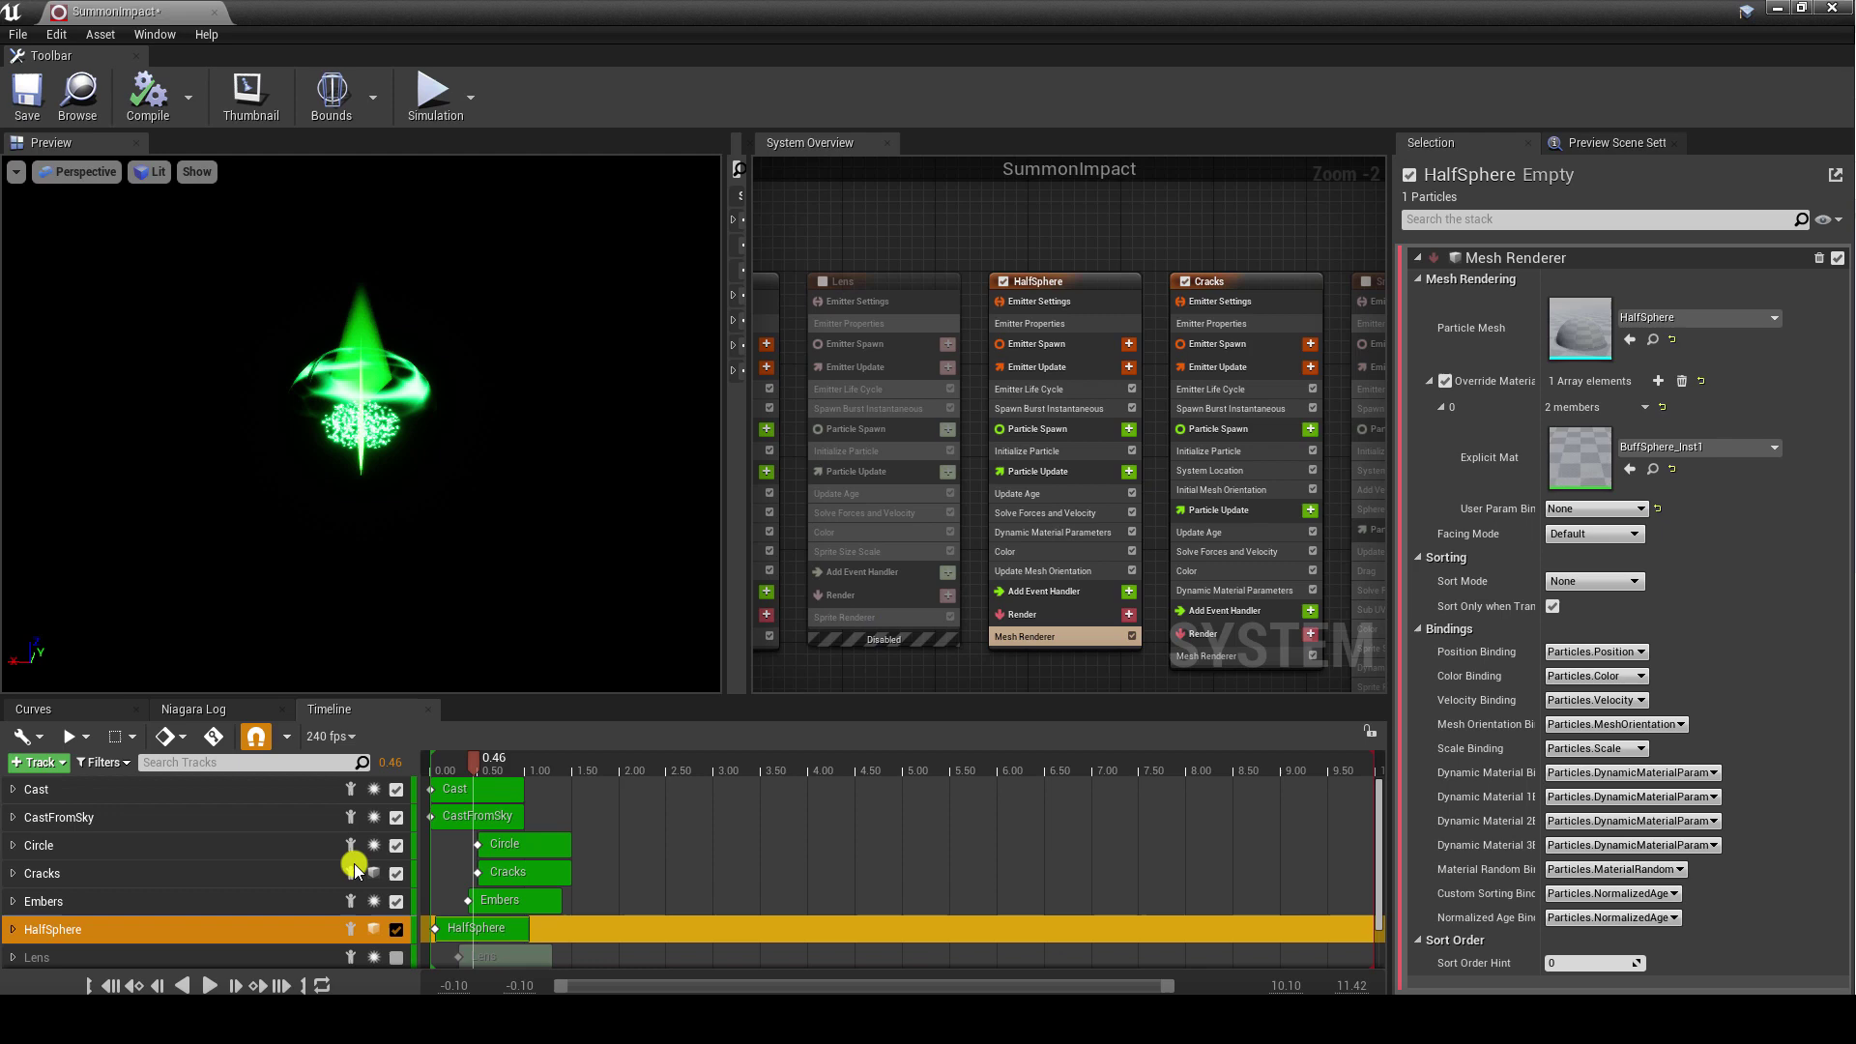
Re-enable the Lens and Light emitters in the SummonImpact Timeline
scroll(354, 867, "down", 2)
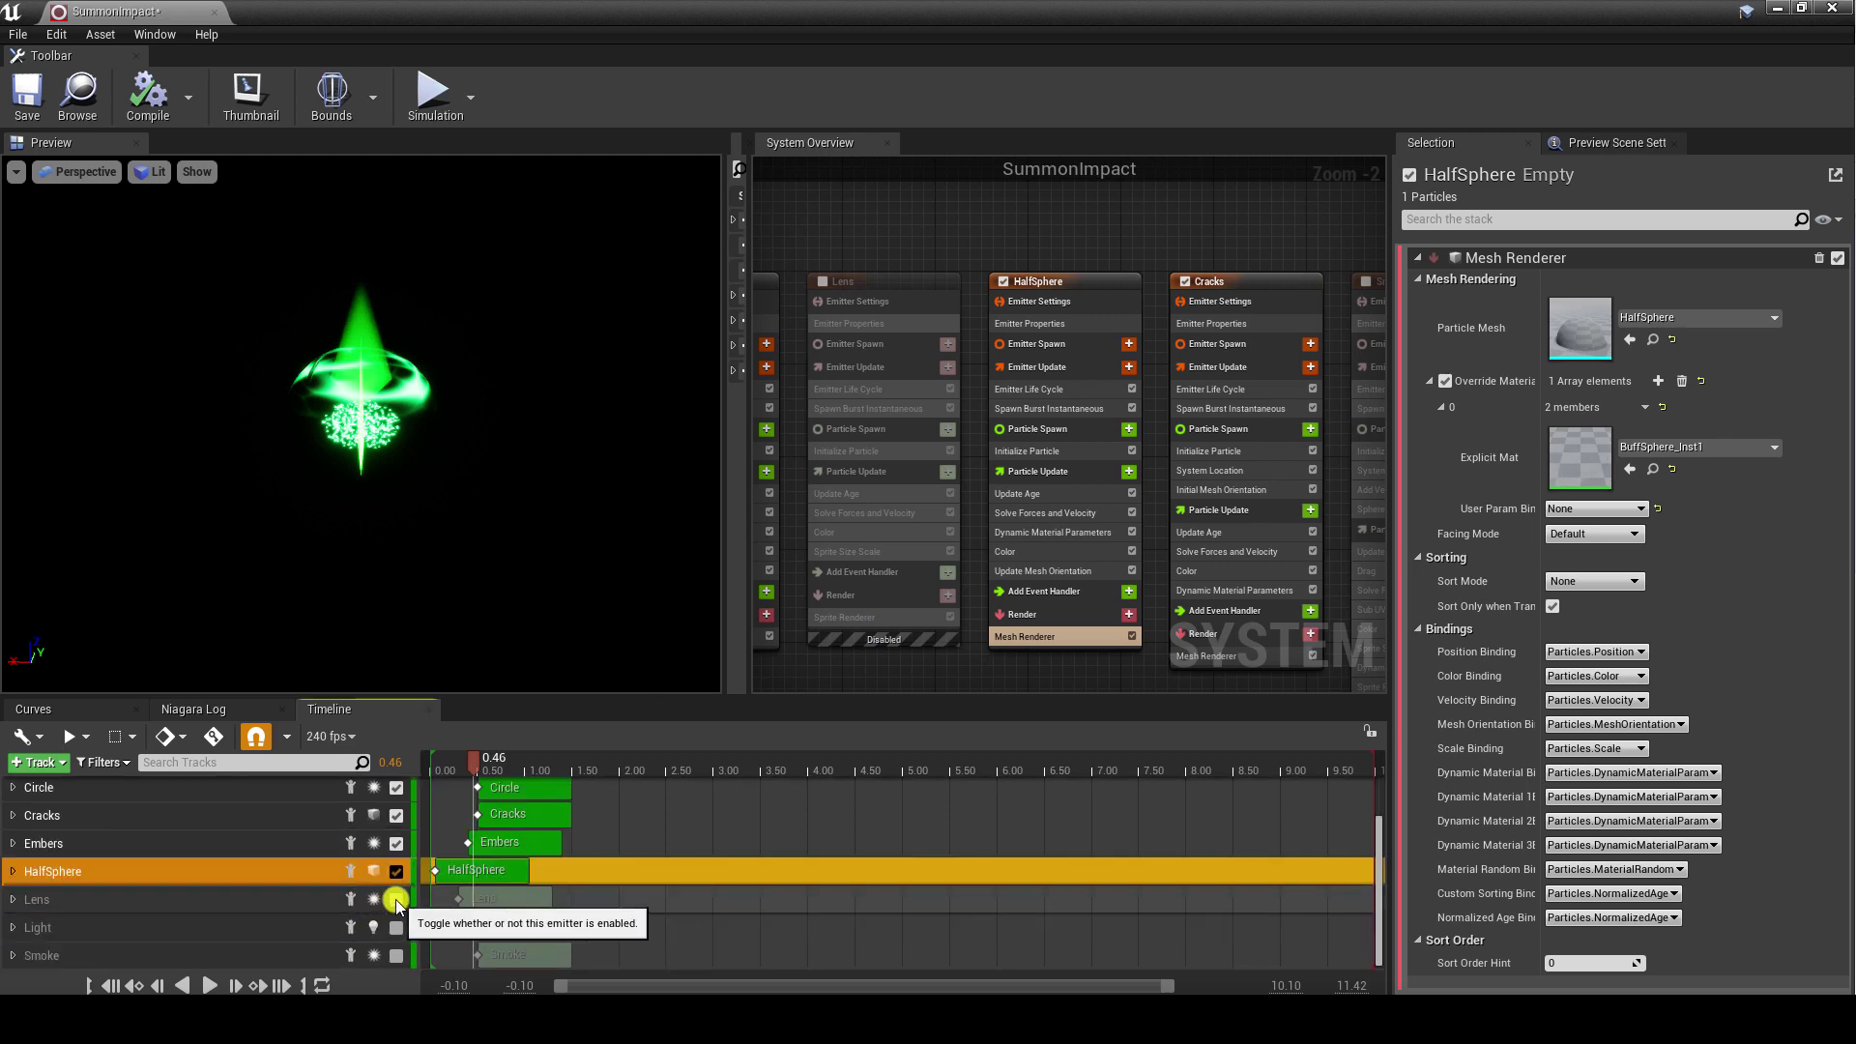
left_click(396, 899)
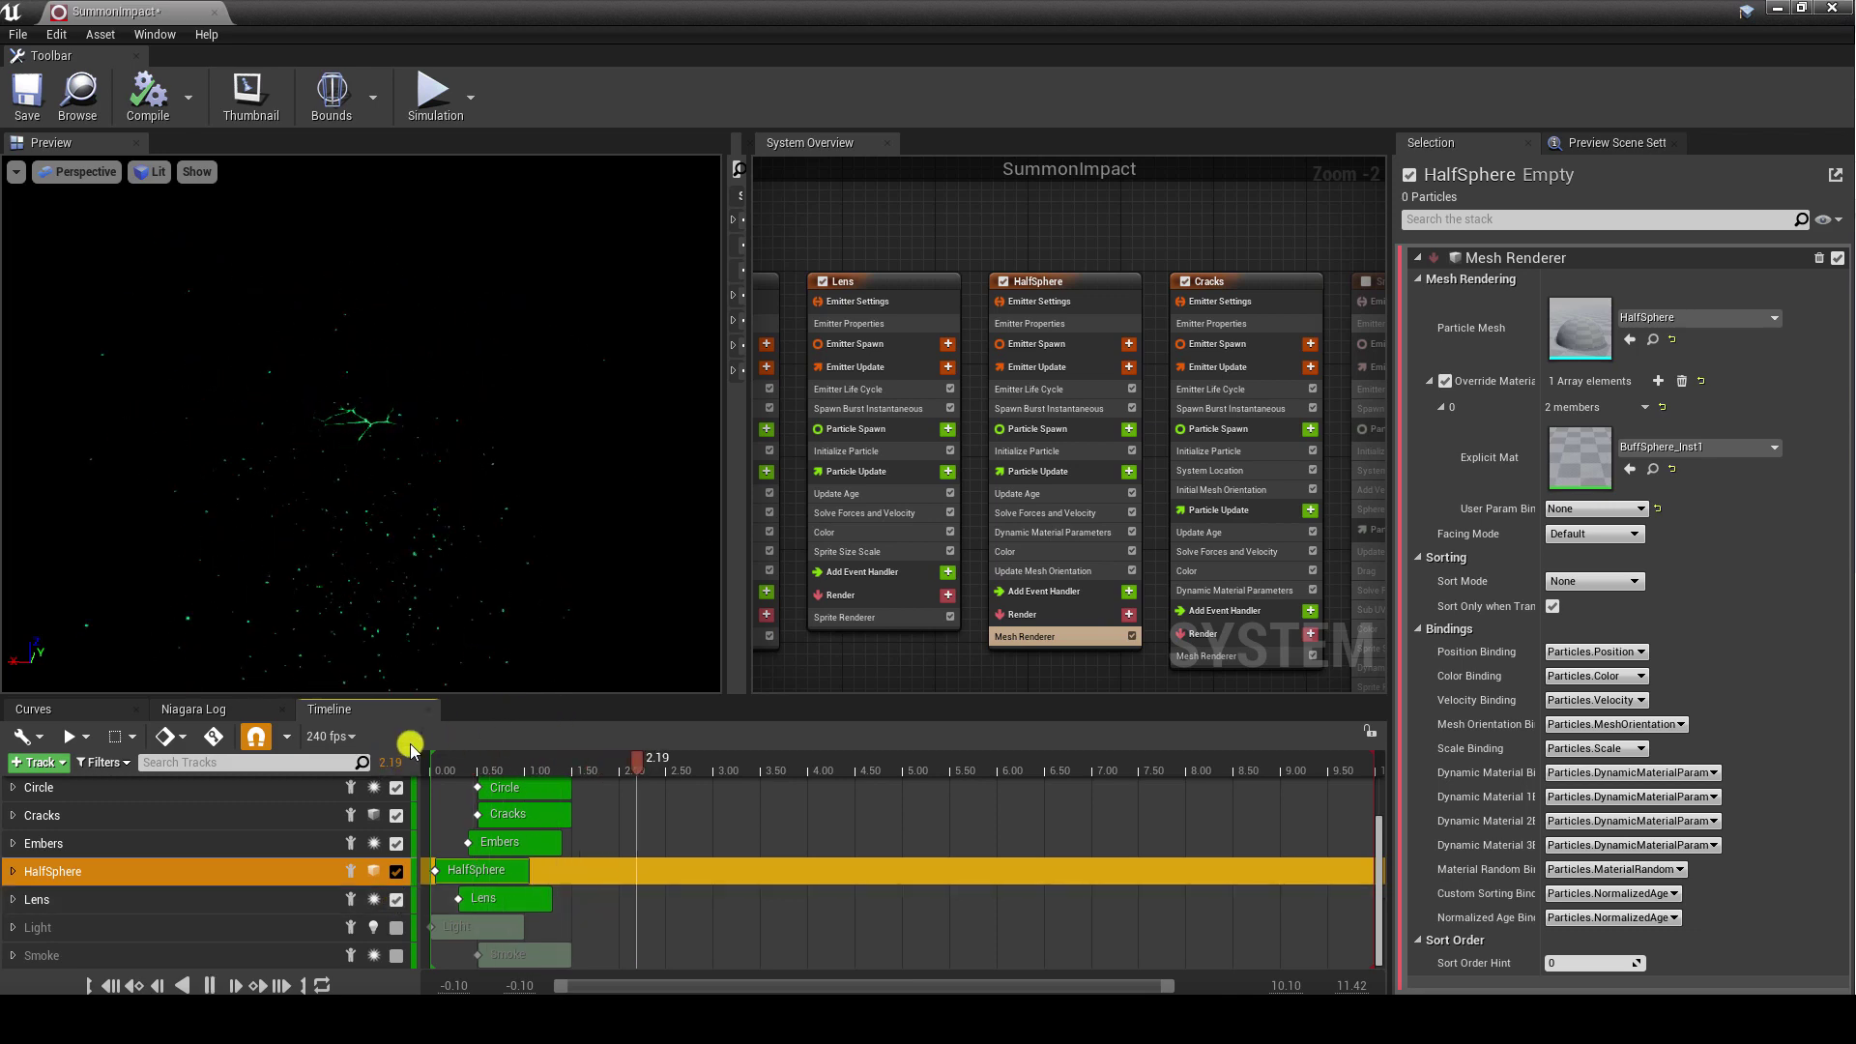
left_click(396, 928)
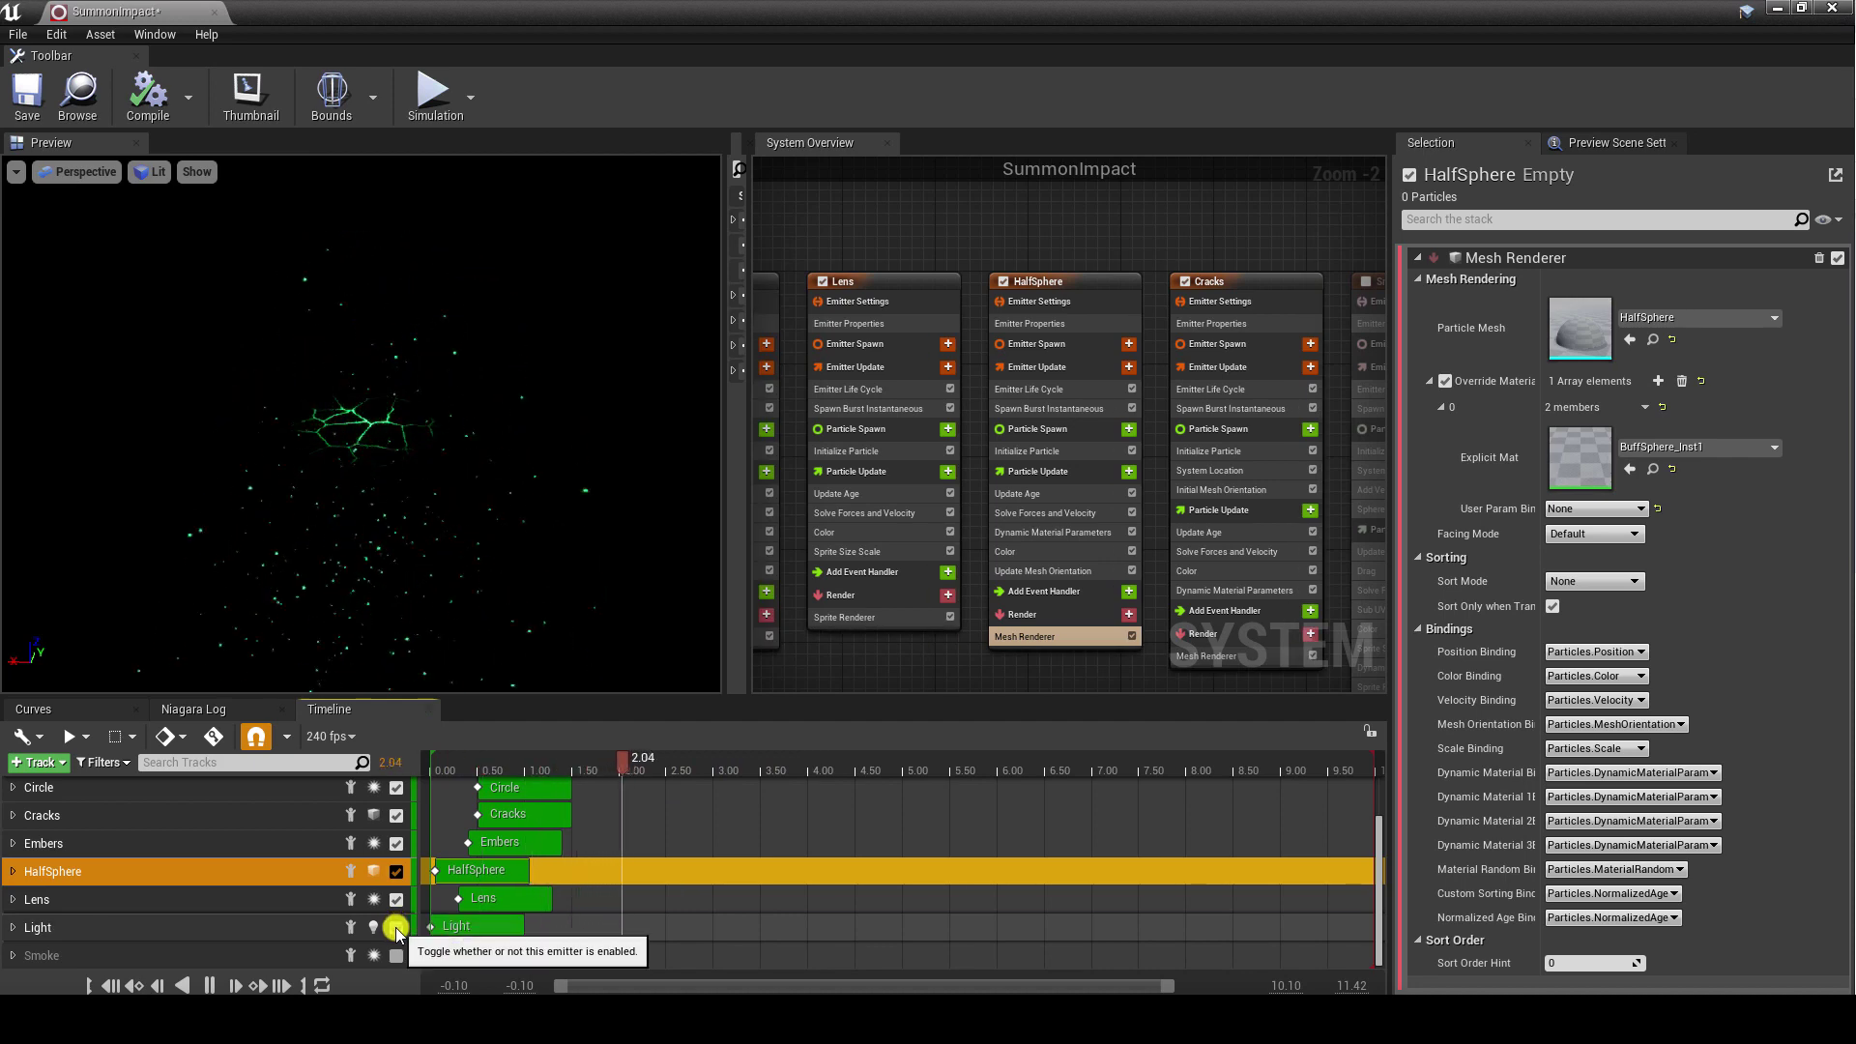